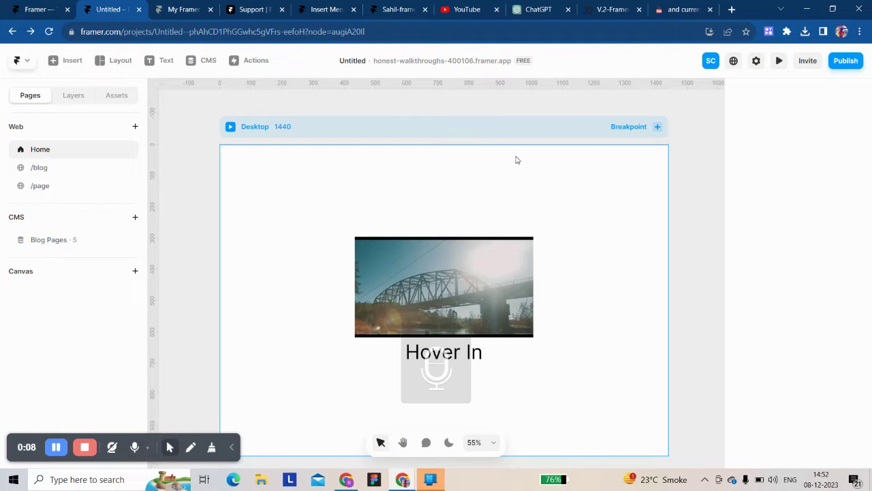
Preview the Home page with its hover video, scroll through it and close the preview
{"action": "left_click", "coordinate": [778, 61]}
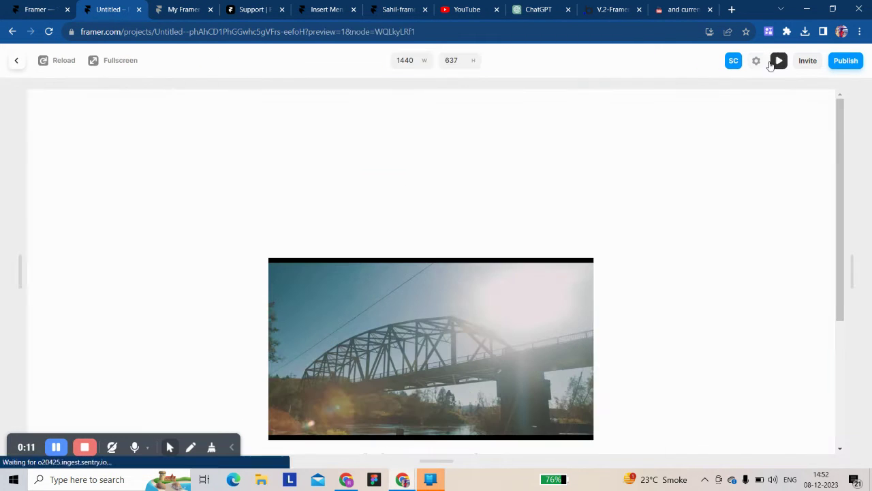
{"action": "scroll", "coordinate": [294, 206], "scroll_direction": "down", "scroll_amount": 2}
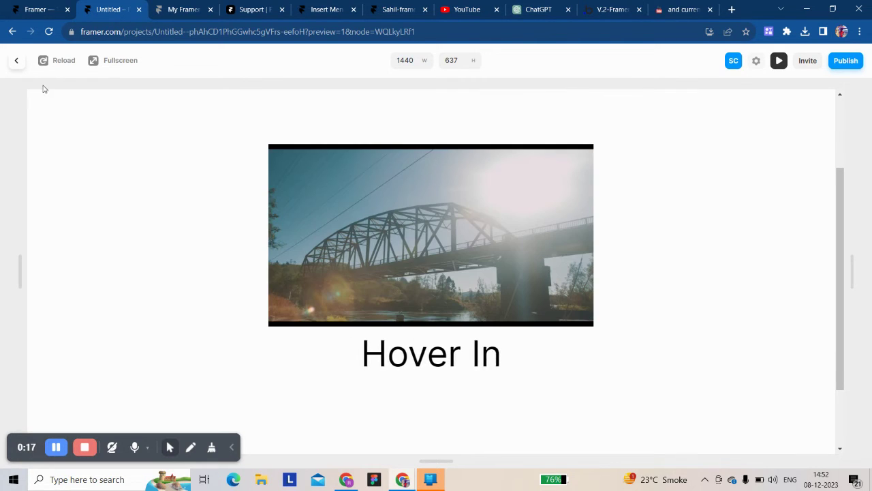
{"action": "left_click", "coordinate": [16, 60]}
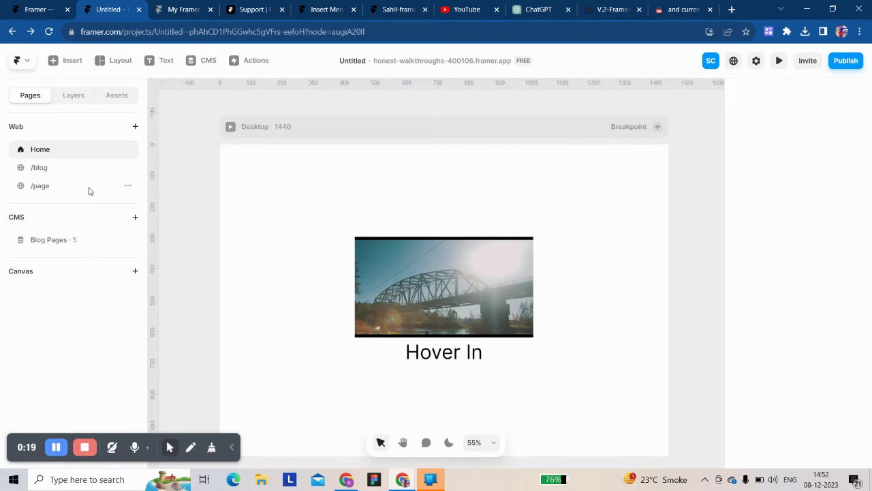
On /page, delete the existing video-wrapper component and insert a Video component on the empty canvas beside the Desktop frame
{"action": "left_click", "coordinate": [89, 188]}
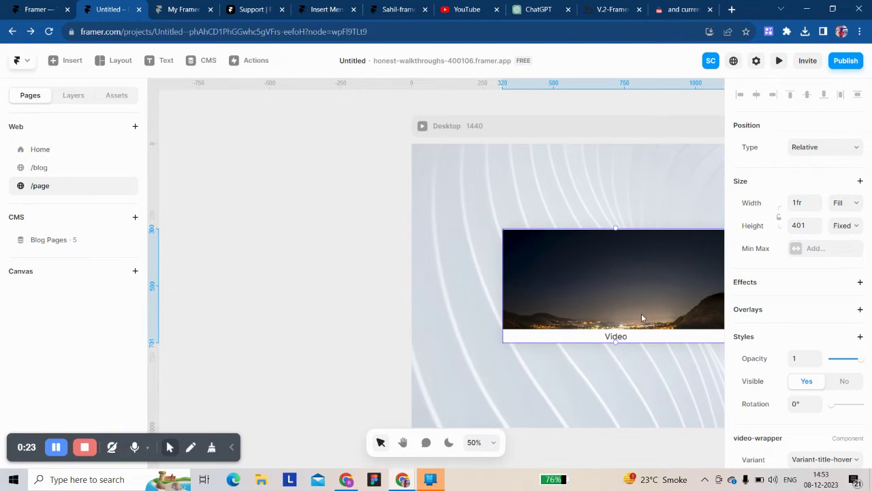
{"action": "key", "text": "Delete"}
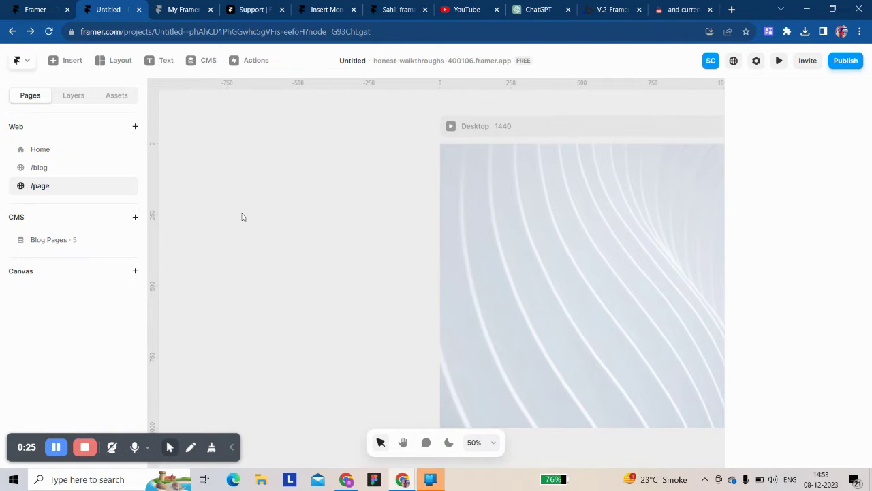
{"action": "left_click", "coordinate": [72, 62]}
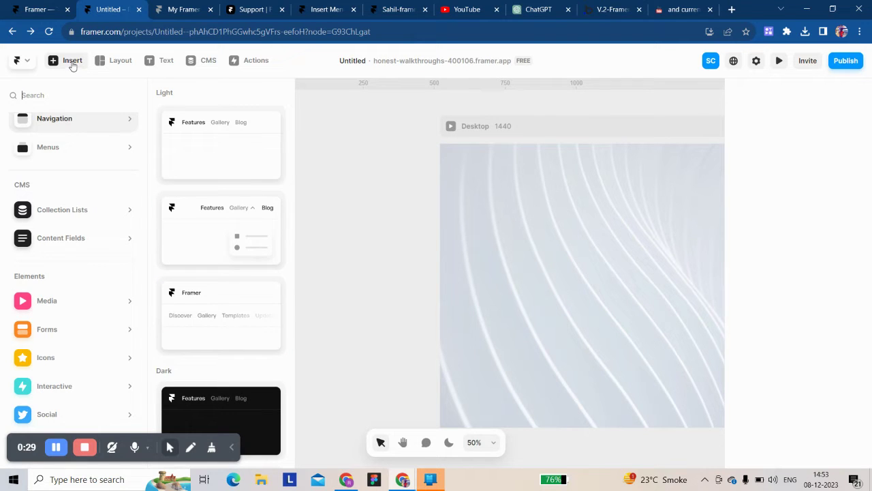
{"action": "mouse_move", "coordinate": [67, 145]}
{"action": "mouse_move", "coordinate": [89, 307]}
{"action": "left_click_drag", "start_coordinate": [190, 242], "coordinate": [267, 310]}
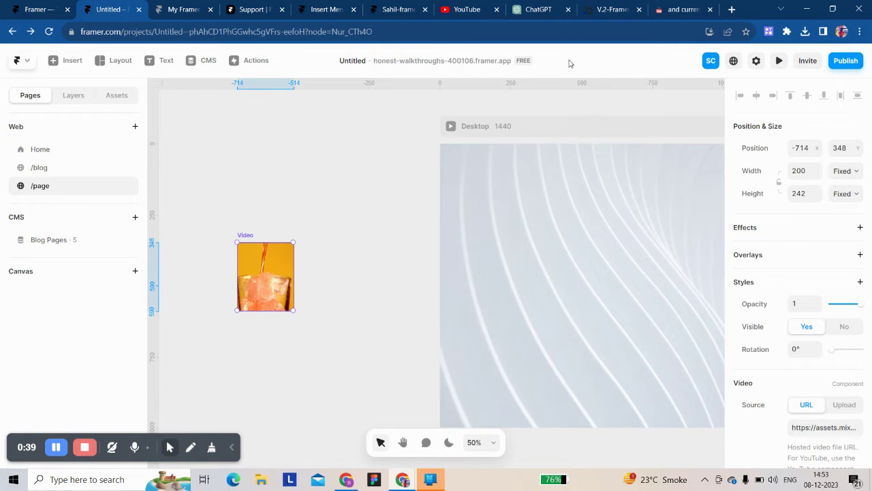
Switch to the Videoframe dashboard and copy the raw link of the video-1 video
{"action": "left_click", "coordinate": [604, 13]}
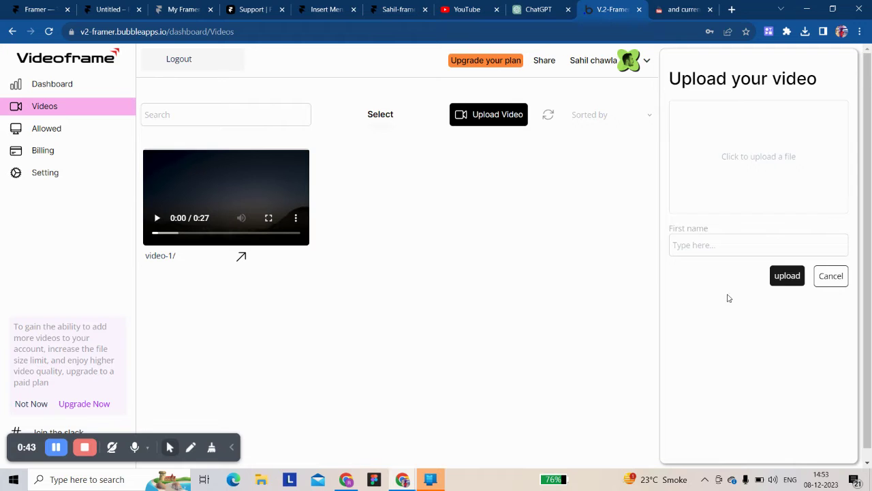
{"action": "left_click", "coordinate": [830, 276]}
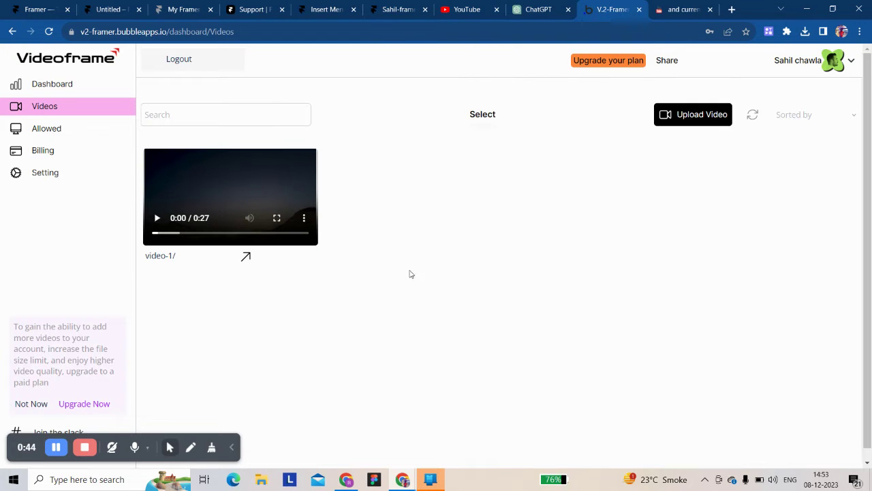
{"action": "left_click", "coordinate": [245, 256]}
{"action": "left_click", "coordinate": [843, 208]}
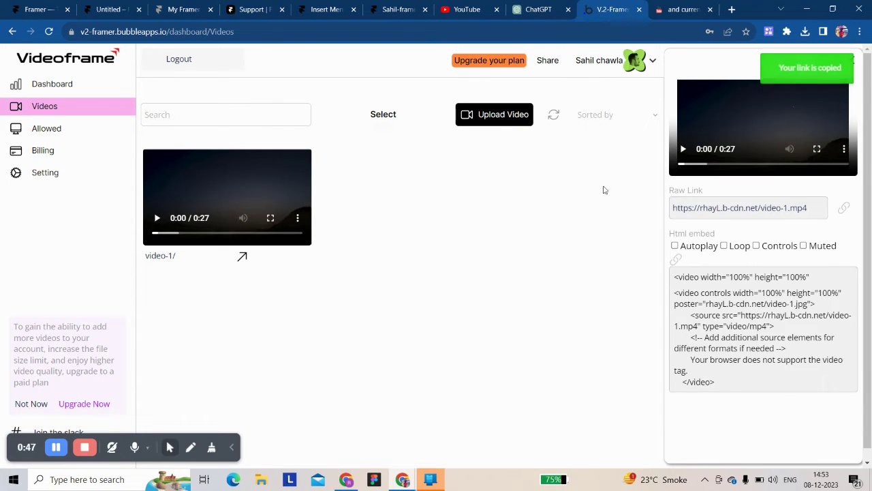
Back in Framer, paste the copied video-1.mp4 link as the Video component's source URL and widen the component to about 556
{"action": "left_click", "coordinate": [180, 5]}
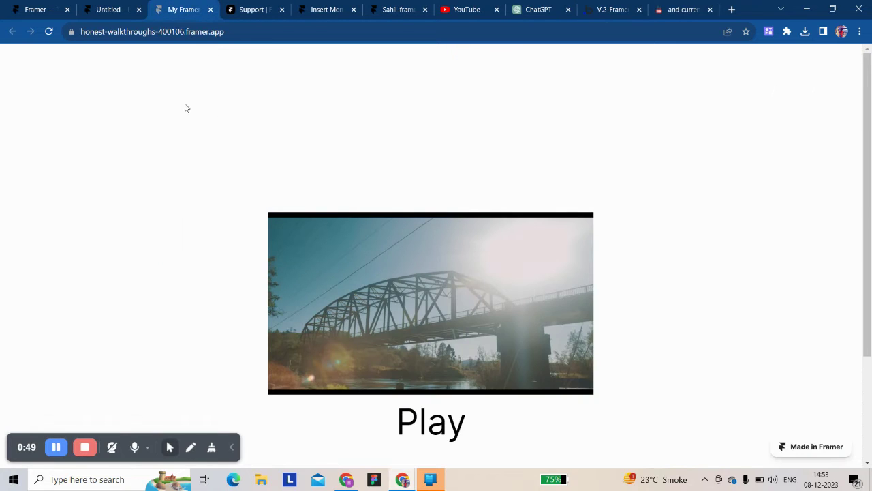
{"action": "left_click", "coordinate": [109, 9]}
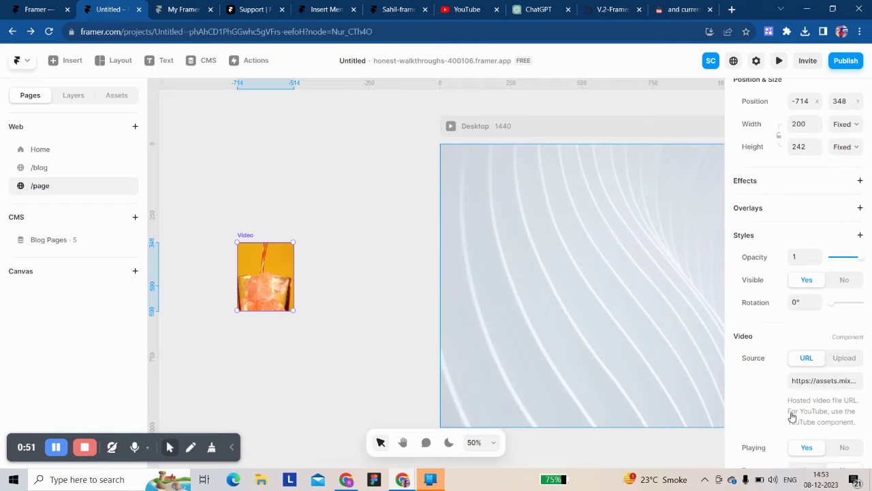
{"action": "scroll", "coordinate": [793, 416], "scroll_direction": "down", "scroll_amount": 1}
{"action": "left_click", "coordinate": [808, 366]}
{"action": "key", "text": "ctrl+v"}
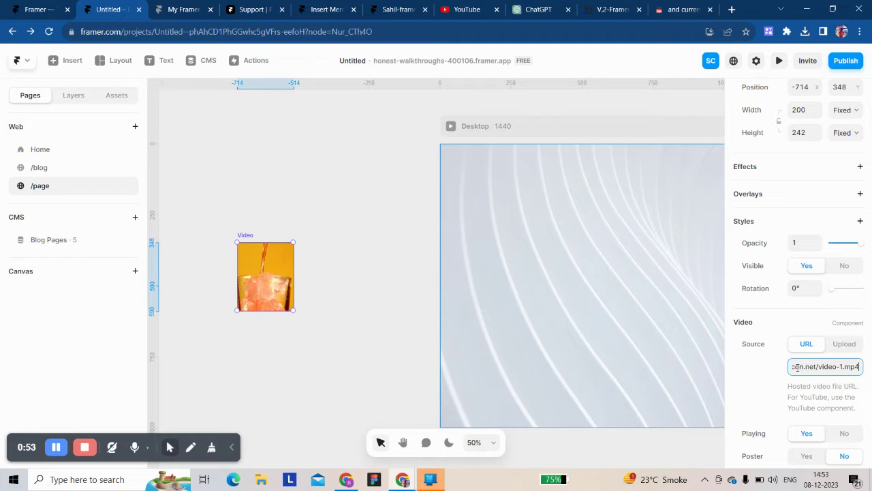
{"action": "key", "text": "Return"}
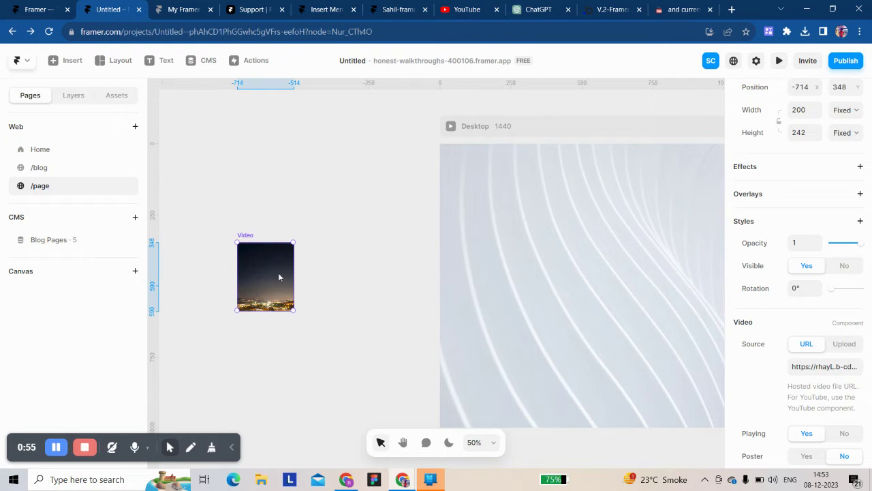
{"action": "left_click_drag", "start_coordinate": [299, 281], "coordinate": [396, 286]}
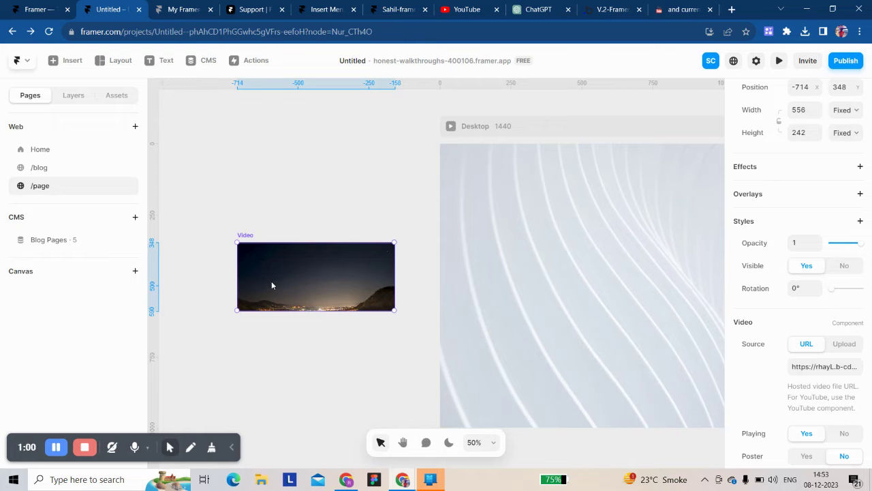
Wrap the Video component in a stack and rename the stack video-wrapper
{"action": "key", "text": "Delete"}
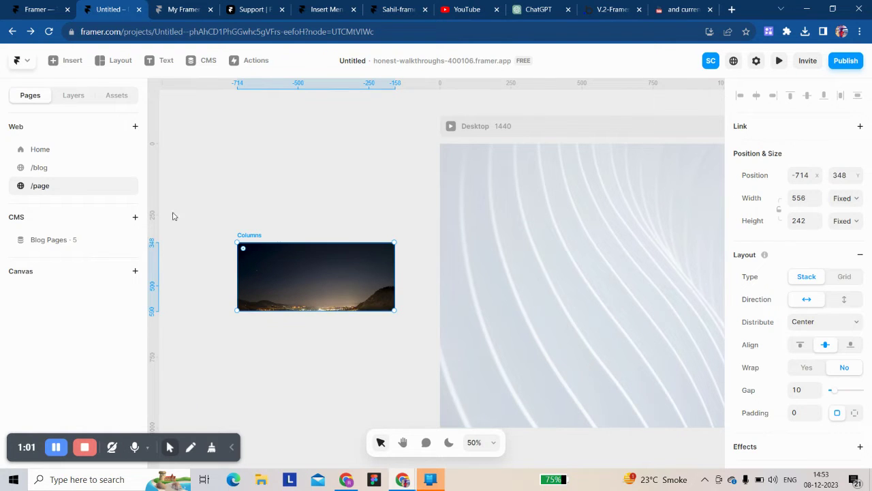
{"action": "left_click", "coordinate": [78, 102]}
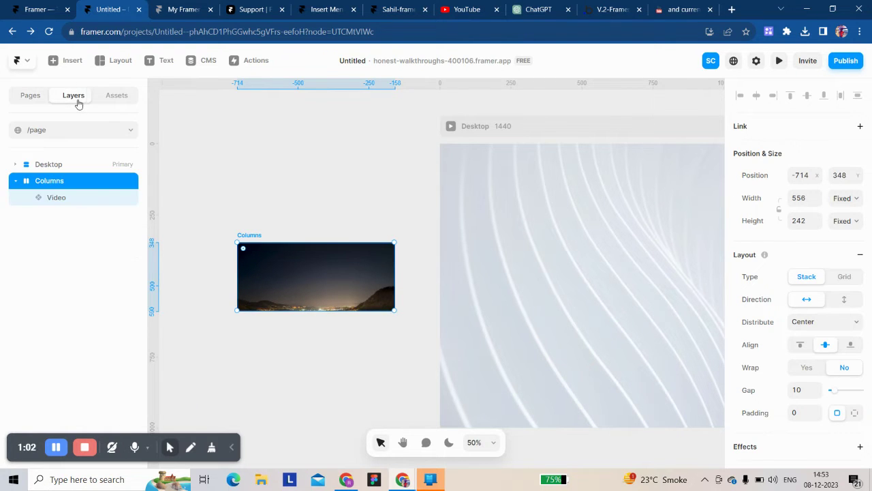
{"action": "double_click", "coordinate": [62, 182]}
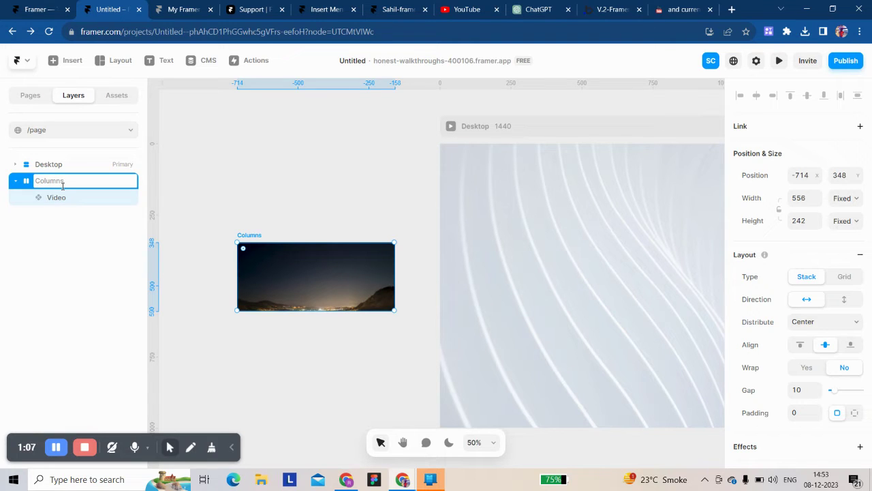
{"action": "type", "text": "video-wrapper"}
{"action": "key", "text": "Return"}
Extend the video-wrapper stack downward to a height of about 326
{"action": "right_click", "coordinate": [255, 237]}
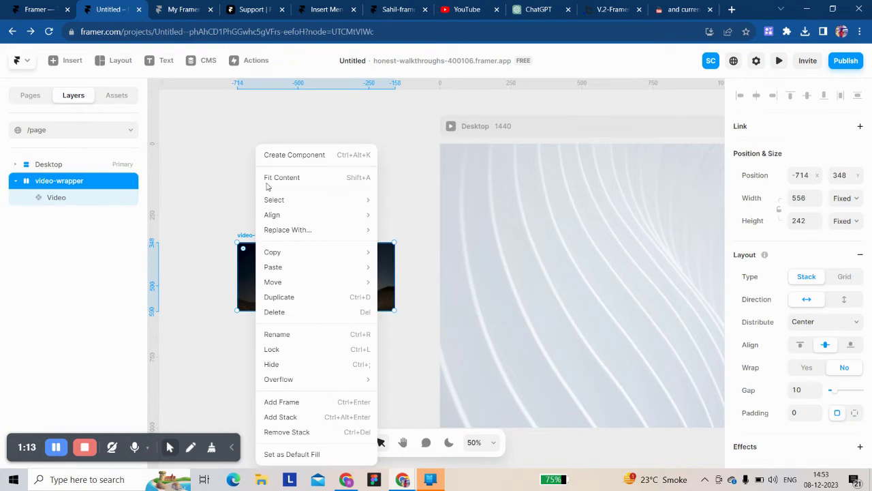
{"action": "left_click", "coordinate": [241, 161]}
{"action": "left_click_drag", "start_coordinate": [302, 310], "coordinate": [302, 334]}
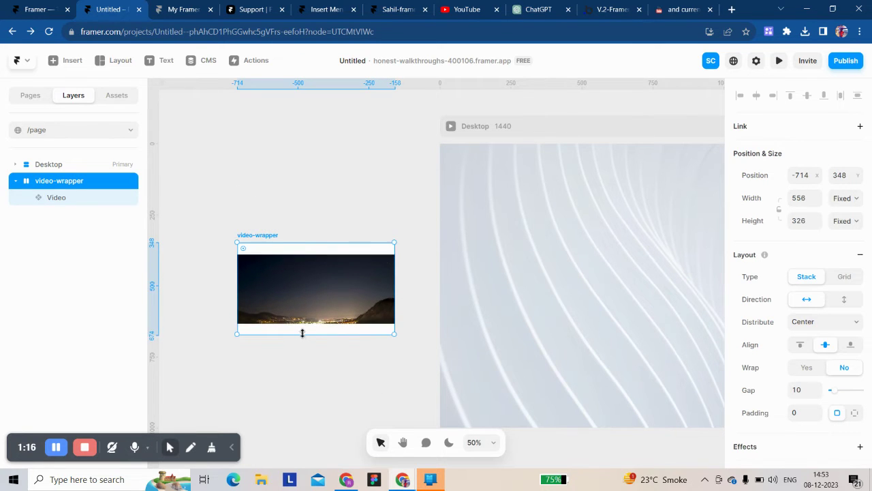
Create a component from the stack, keeping the name video-wrapper
{"action": "right_click", "coordinate": [269, 239]}
{"action": "left_click", "coordinate": [288, 154]}
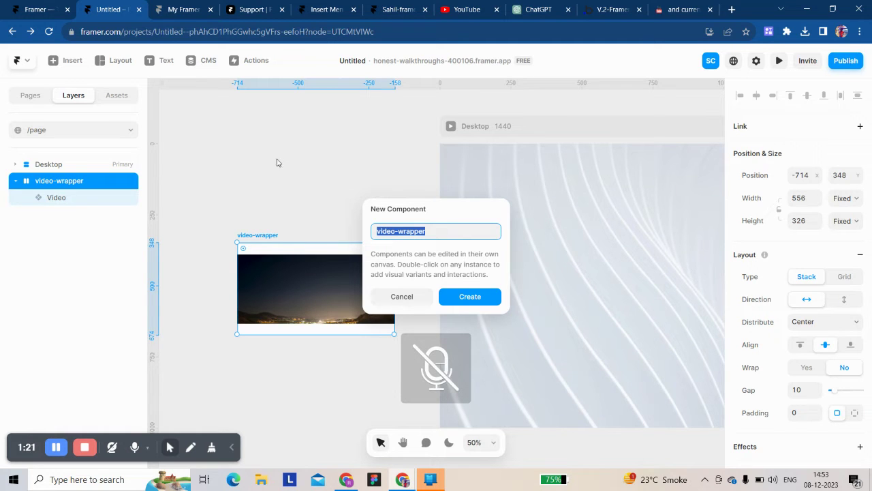
{"action": "left_click", "coordinate": [56, 450]}
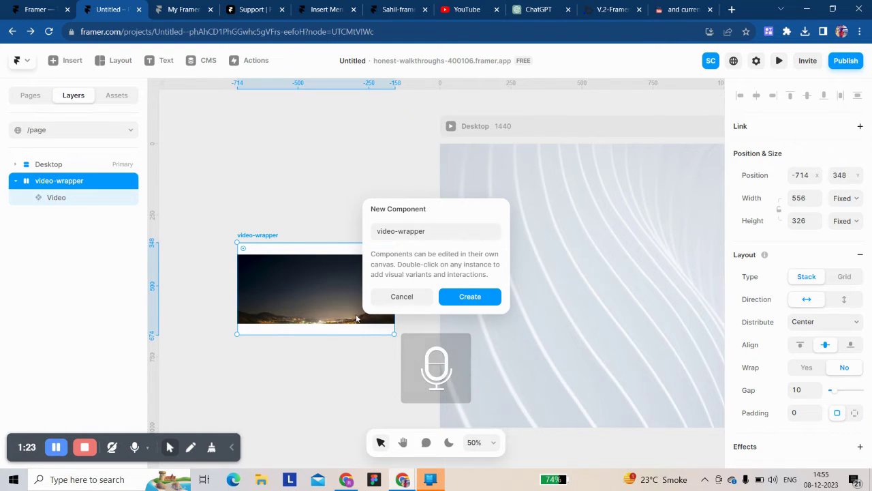
{"action": "left_click", "coordinate": [465, 299]}
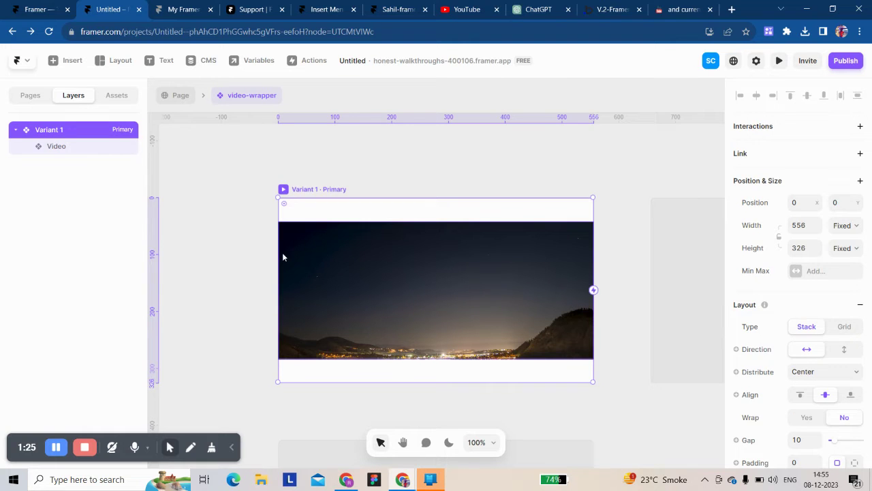
Set the width of the Video layer inside Variant 1 to Fill
{"action": "left_click", "coordinate": [282, 257]}
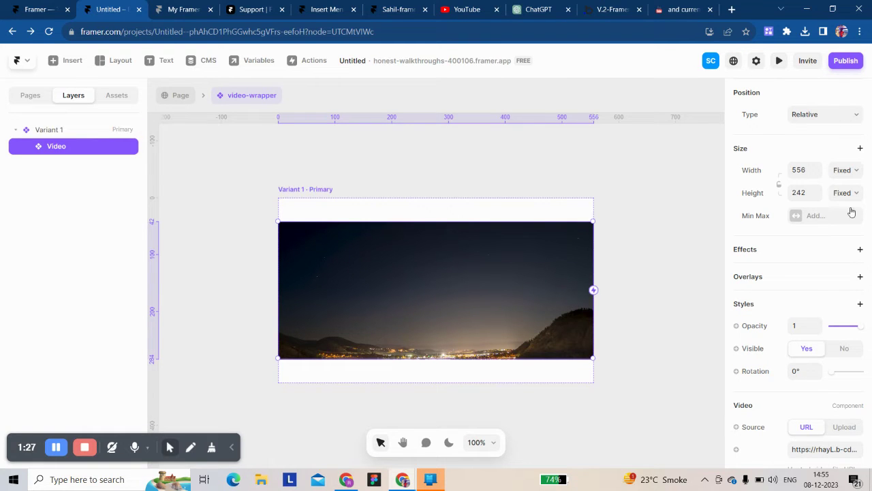
{"action": "left_click", "coordinate": [841, 174]}
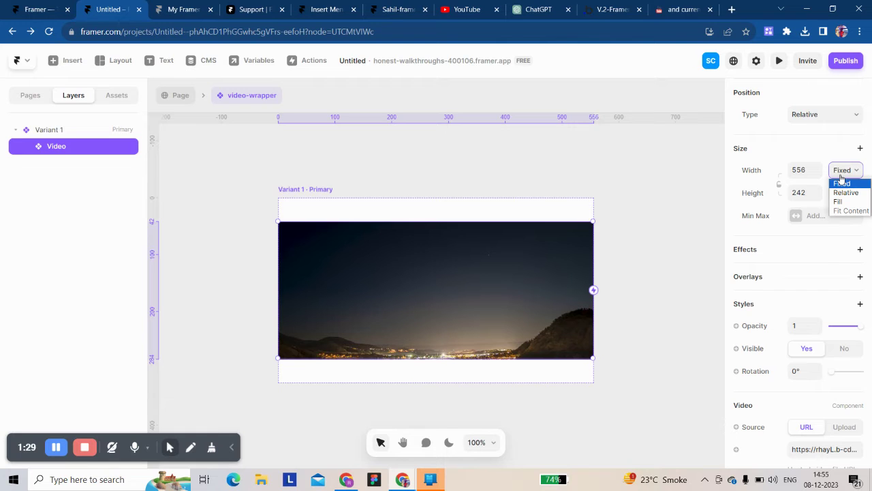
{"action": "left_click", "coordinate": [837, 202]}
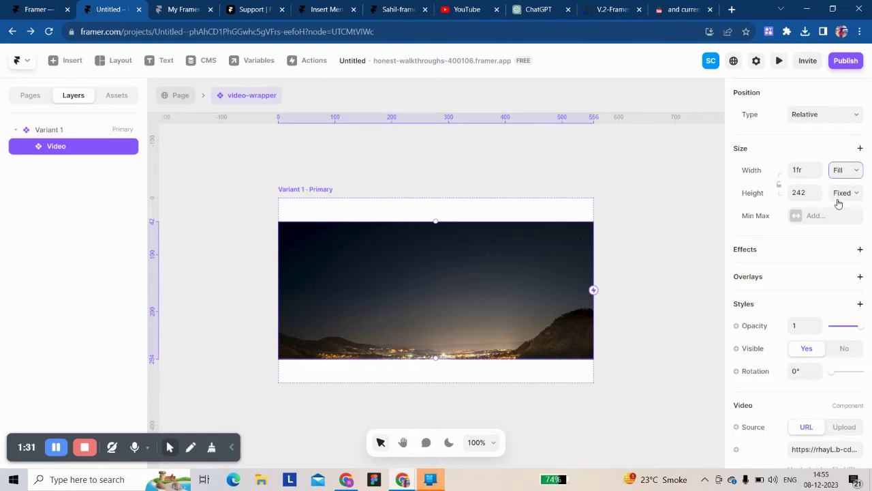
Set the Distribute option of Variant 1's stack layout to Start
{"action": "left_click", "coordinate": [312, 191]}
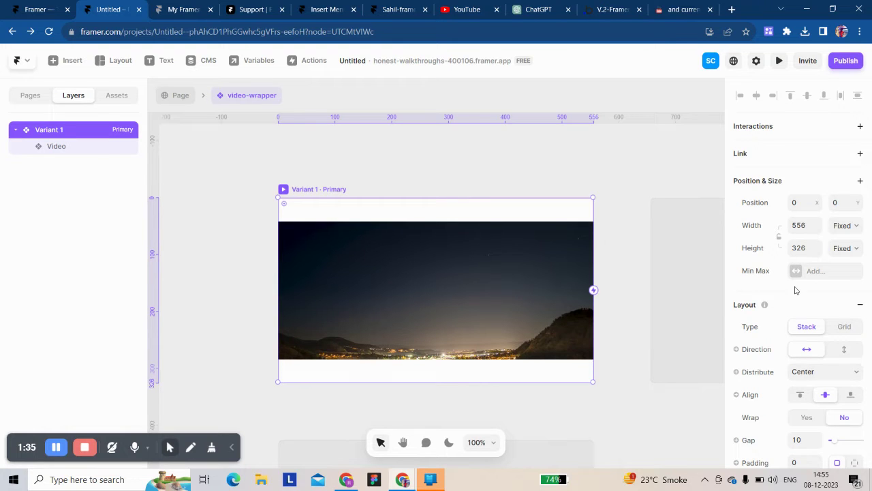
{"action": "left_click", "coordinate": [802, 374]}
{"action": "left_click", "coordinate": [800, 386]}
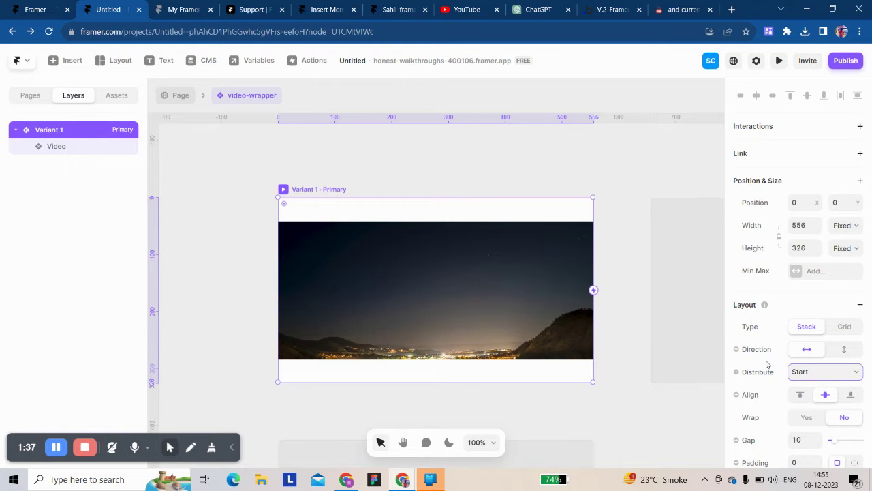
{"action": "left_click", "coordinate": [244, 181]}
{"action": "left_click", "coordinate": [301, 190]}
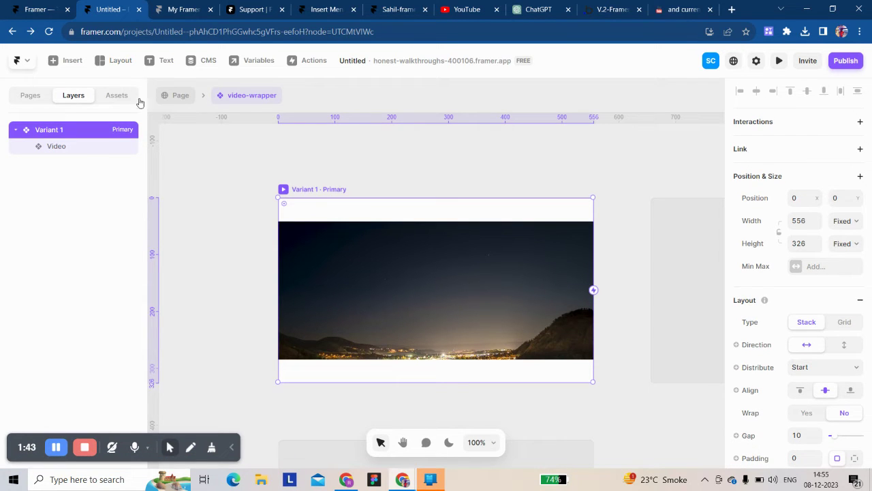
Add a text layer reading "Text" on the component canvas above Variant 1
{"action": "left_click", "coordinate": [163, 60]}
{"action": "left_click", "coordinate": [236, 153]}
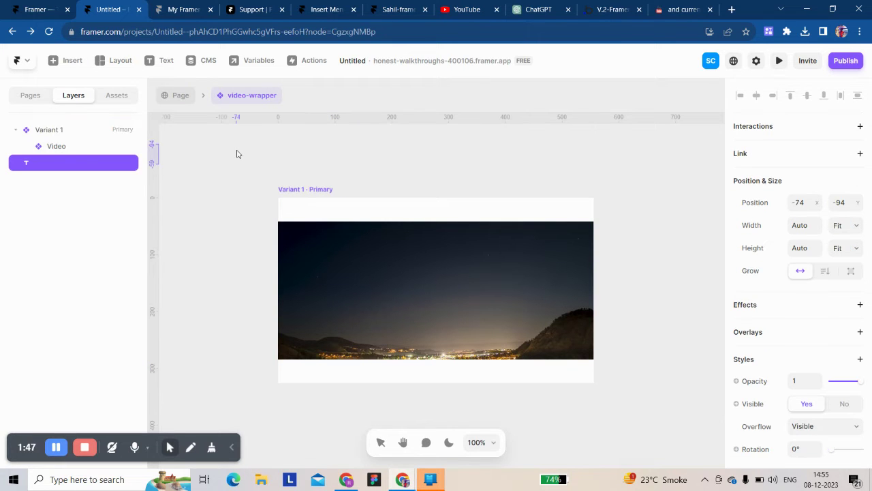
{"action": "type", "text": "Text"}
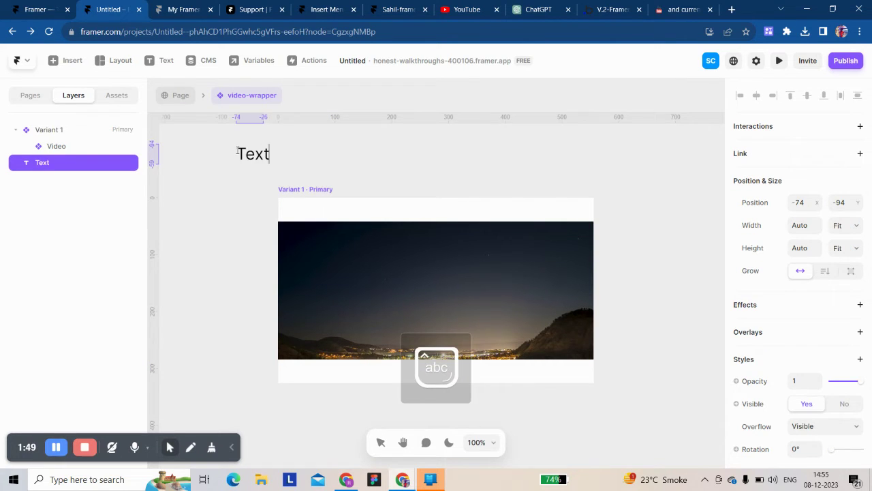
{"action": "key", "text": "Escape"}
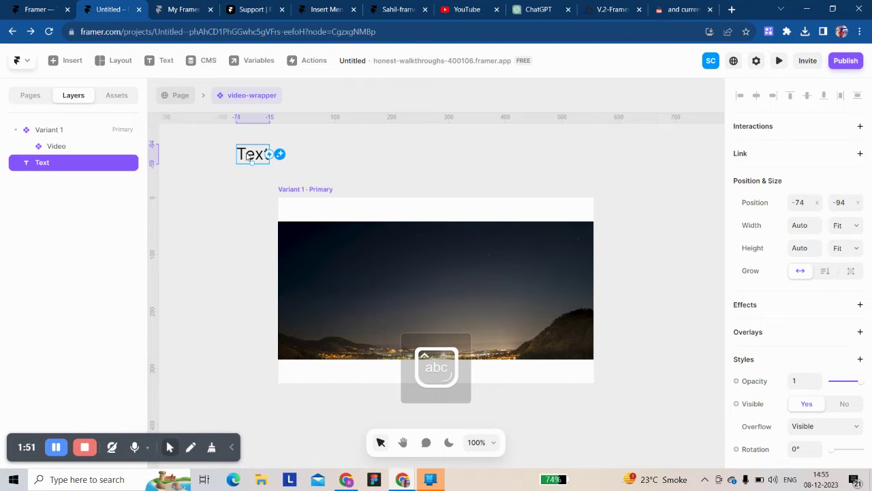
Wrap the text layer in a stack and rename the stack text-wrapper
{"action": "right_click", "coordinate": [249, 156]}
{"action": "left_click", "coordinate": [257, 424]}
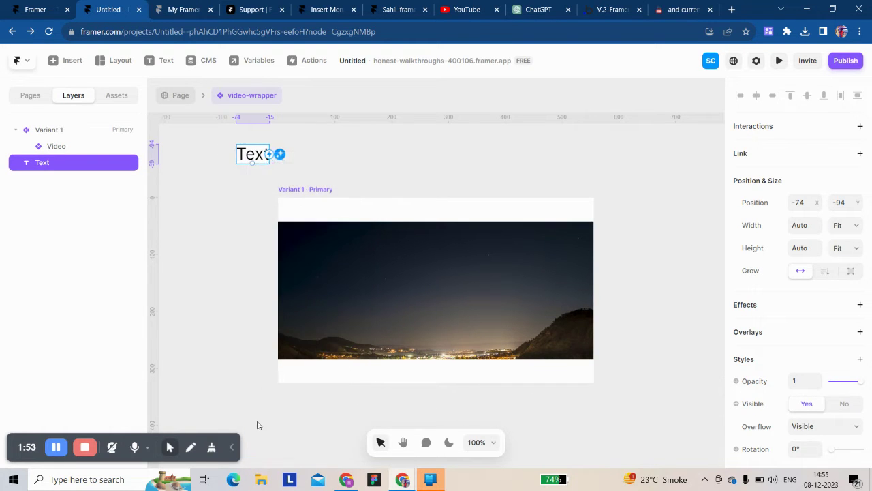
{"action": "key", "text": "ctrl+Return"}
{"action": "double_click", "coordinate": [49, 168]}
{"action": "type", "text": "text-wrapper"}
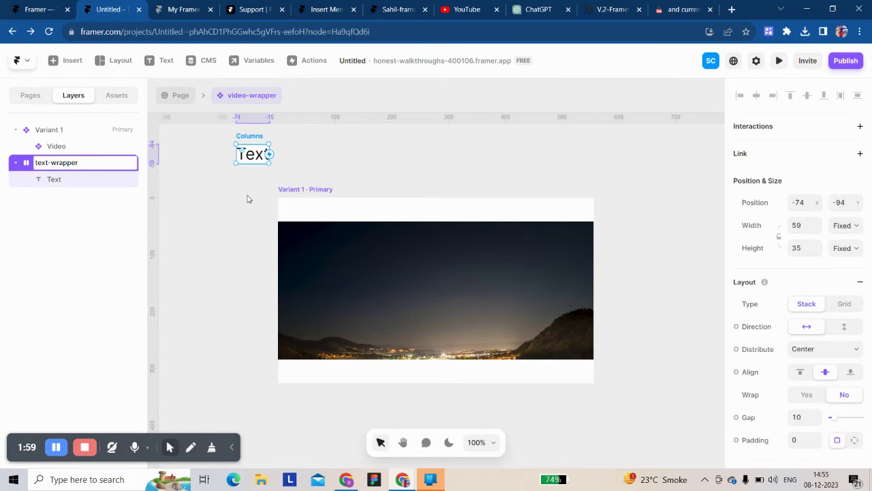
{"action": "key", "text": "Return"}
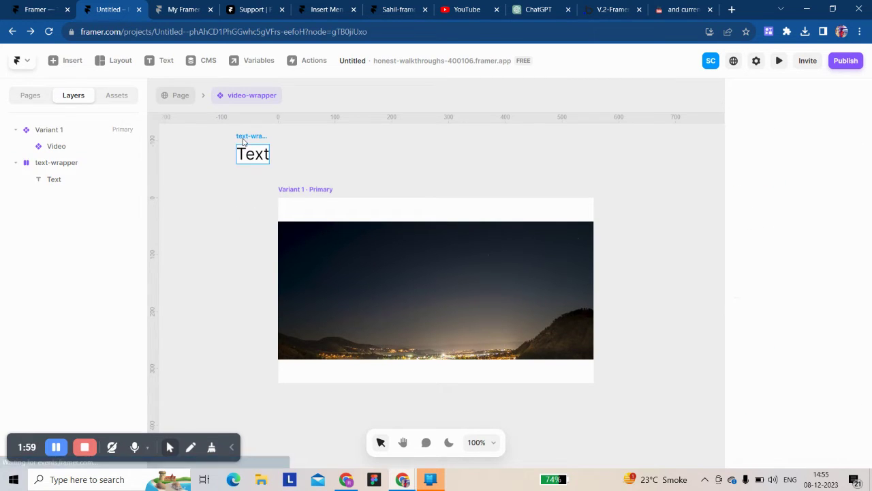
Set both the height and the width of the text-wrapper stack to Fit
{"action": "left_click", "coordinate": [845, 247]}
{"action": "left_click", "coordinate": [851, 288]}
{"action": "left_click", "coordinate": [845, 225]}
{"action": "left_click", "coordinate": [845, 265]}
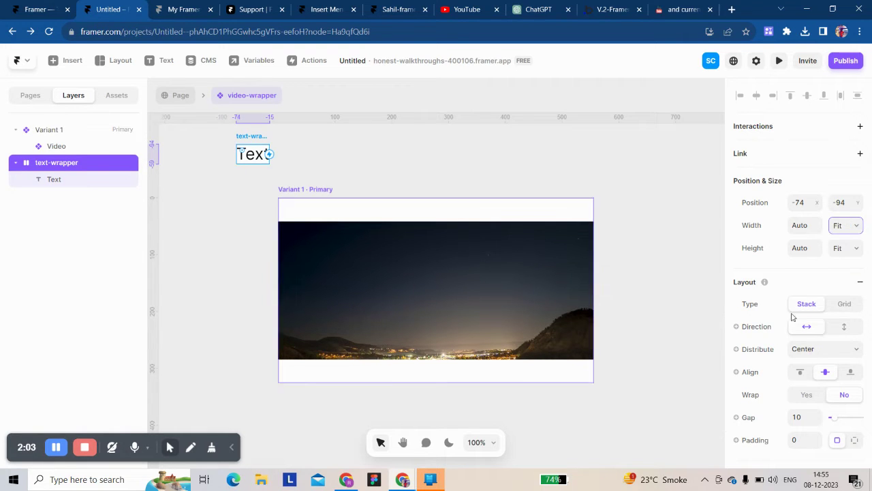
{"action": "scroll", "coordinate": [800, 384], "scroll_direction": "down", "scroll_amount": 3}
{"action": "left_click", "coordinate": [856, 414]}
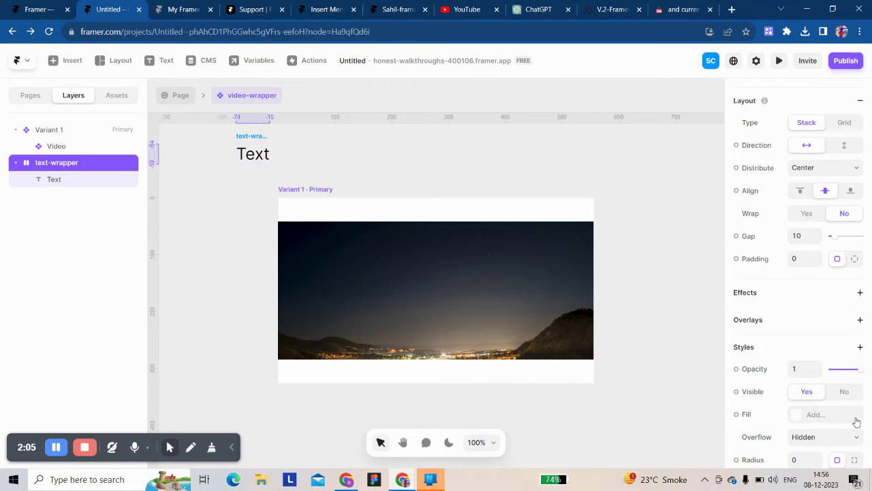
Move the text-wrapper stack into Variant 1 and make Variant 1's stack direction vertical
{"action": "left_click_drag", "start_coordinate": [258, 141], "coordinate": [431, 366]}
{"action": "left_click", "coordinate": [295, 190]}
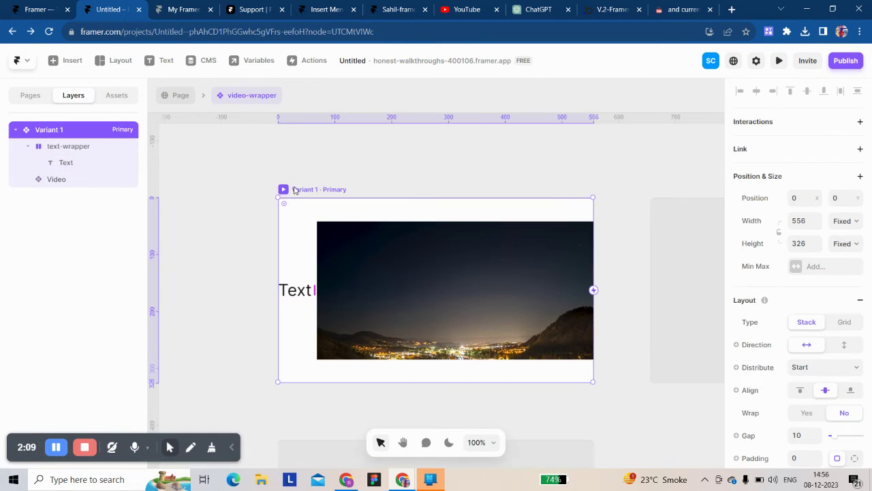
{"action": "scroll", "coordinate": [784, 278], "scroll_direction": "down", "scroll_amount": 1}
{"action": "left_click", "coordinate": [833, 253]}
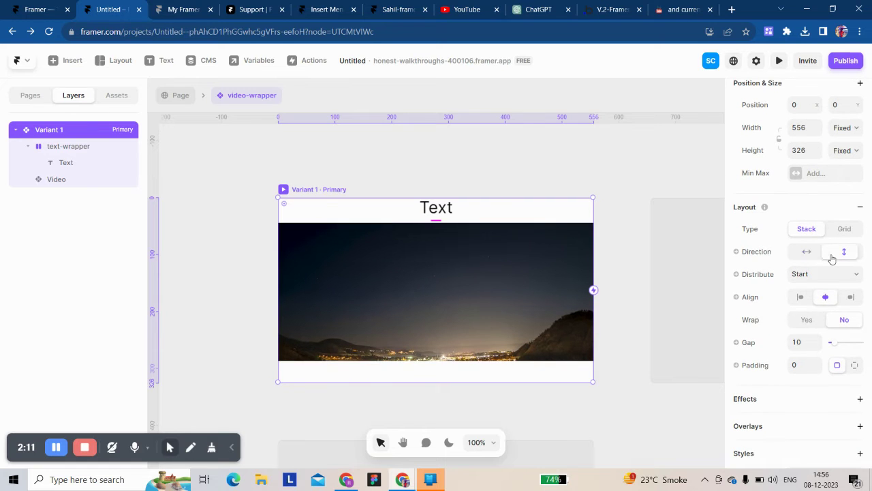
Reorder text-wrapper below the Video layer in Variant 1 and set Variant 1's height to Fit
{"action": "left_click", "coordinate": [68, 146]}
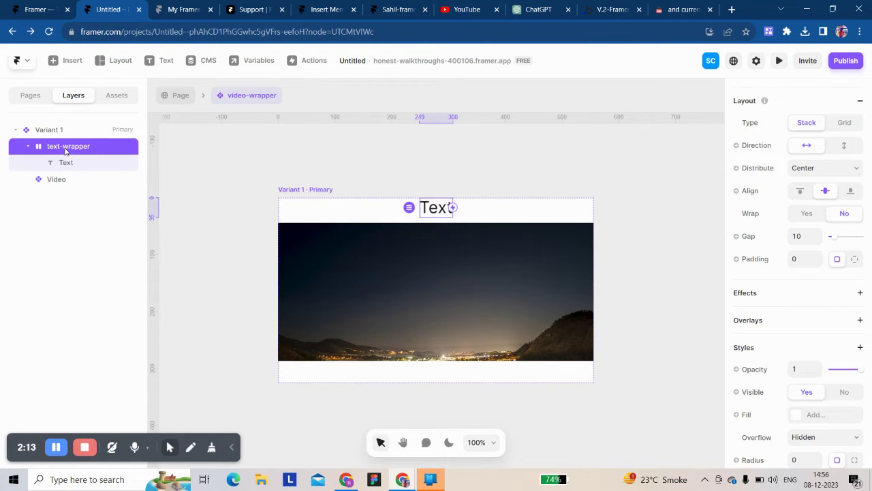
{"action": "left_click_drag", "start_coordinate": [68, 146], "coordinate": [68, 185]}
{"action": "left_click", "coordinate": [317, 191]}
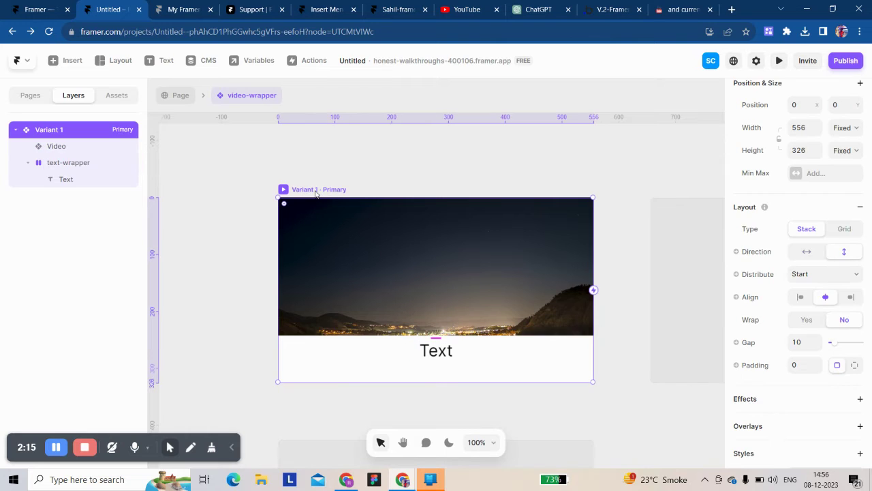
{"action": "left_click", "coordinate": [840, 152]}
{"action": "left_click", "coordinate": [850, 192]}
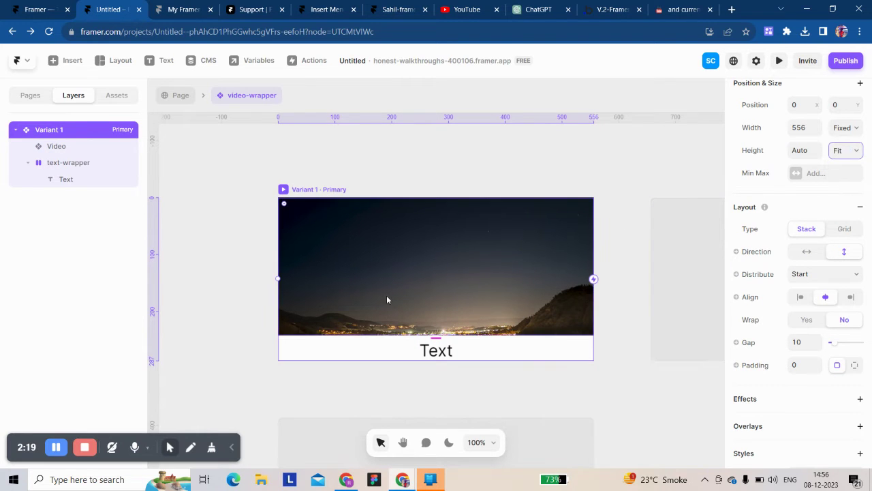
Change the content of the text layer inside text-wrapper to "Video"
{"action": "left_click", "coordinate": [427, 355]}
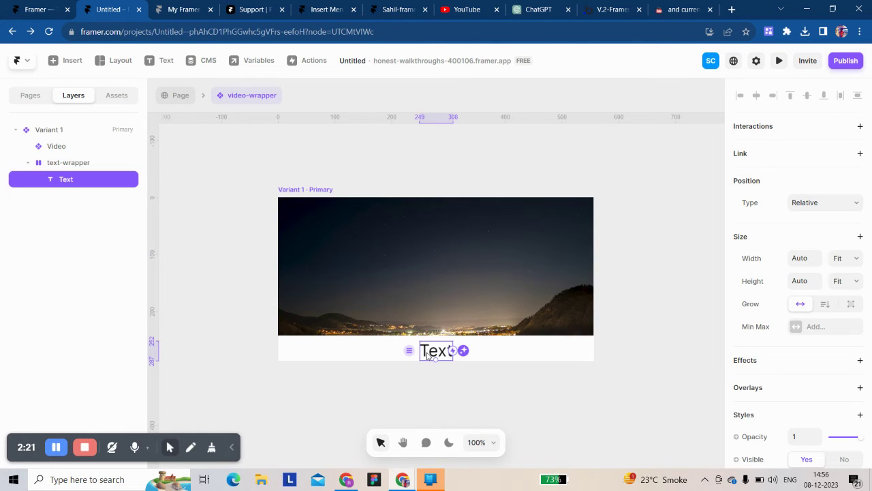
{"action": "scroll", "coordinate": [783, 350], "scroll_direction": "down", "scroll_amount": 5}
{"action": "left_click", "coordinate": [801, 369]}
{"action": "type", "text": "Vid"}
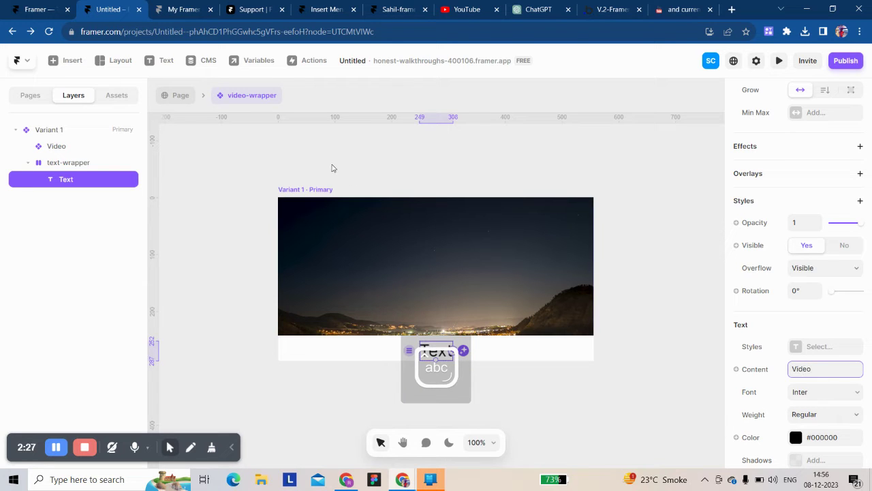
{"action": "type", "text": "eo"}
Add a second variant from Variant 1 and set Playing to No for the Video layer in Variant 1
{"action": "left_click", "coordinate": [317, 189]}
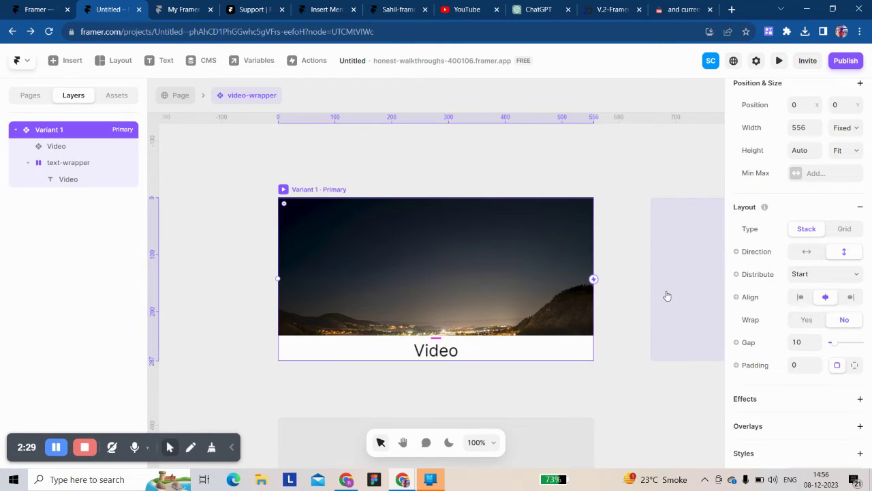
{"action": "left_click", "coordinate": [667, 296]}
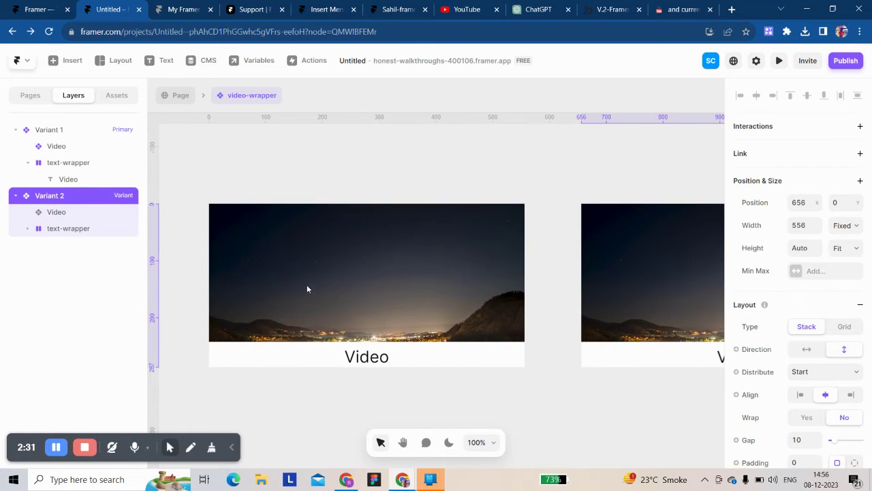
{"action": "left_click", "coordinate": [308, 290]}
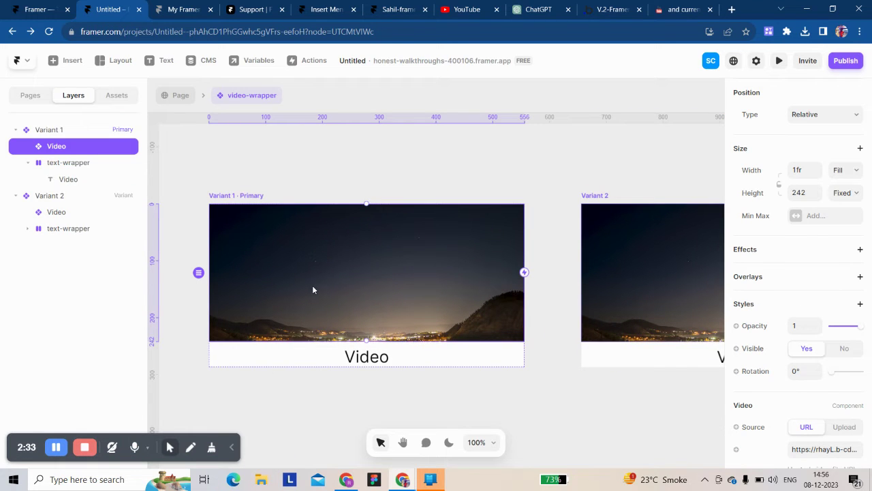
{"action": "scroll", "coordinate": [797, 341], "scroll_direction": "down", "scroll_amount": 3}
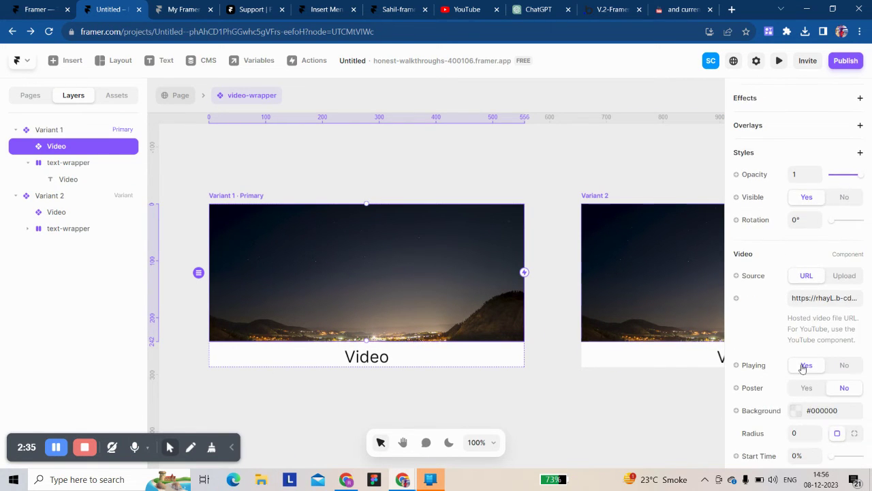
{"action": "left_click", "coordinate": [844, 367]}
Set Playing to Yes for the Video layer in Variant 2
{"action": "left_click", "coordinate": [695, 293]}
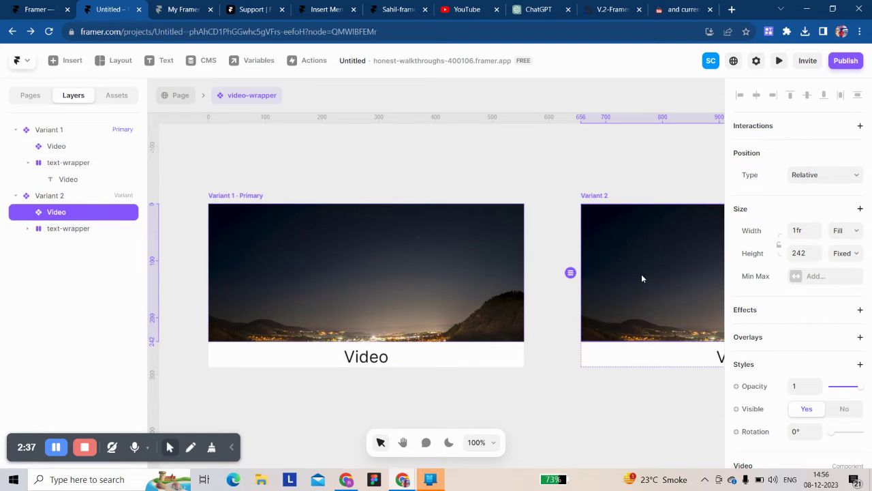
{"action": "scroll", "coordinate": [810, 389], "scroll_direction": "down", "scroll_amount": 2}
{"action": "scroll", "coordinate": [814, 394], "scroll_direction": "down", "scroll_amount": 1}
{"action": "left_click", "coordinate": [806, 413]}
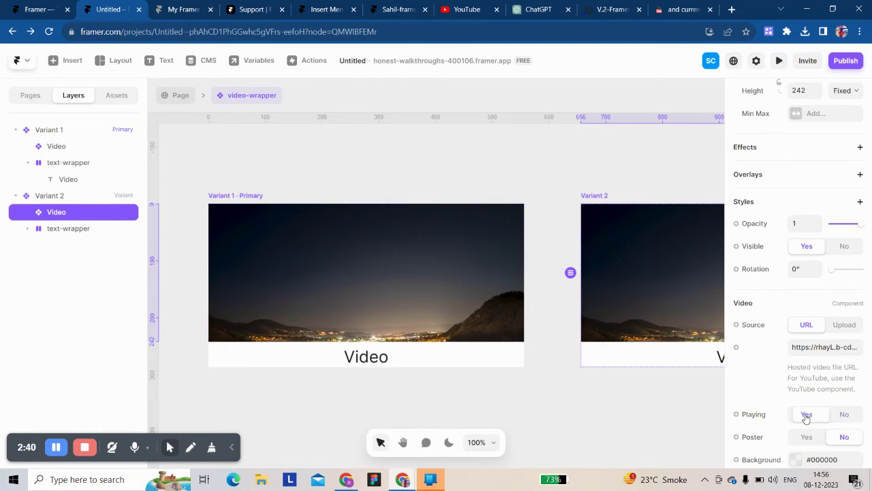
Preview the component starting from Variant 1, and return to the canvas
{"action": "left_click", "coordinate": [260, 198]}
{"action": "left_click", "coordinate": [779, 60]}
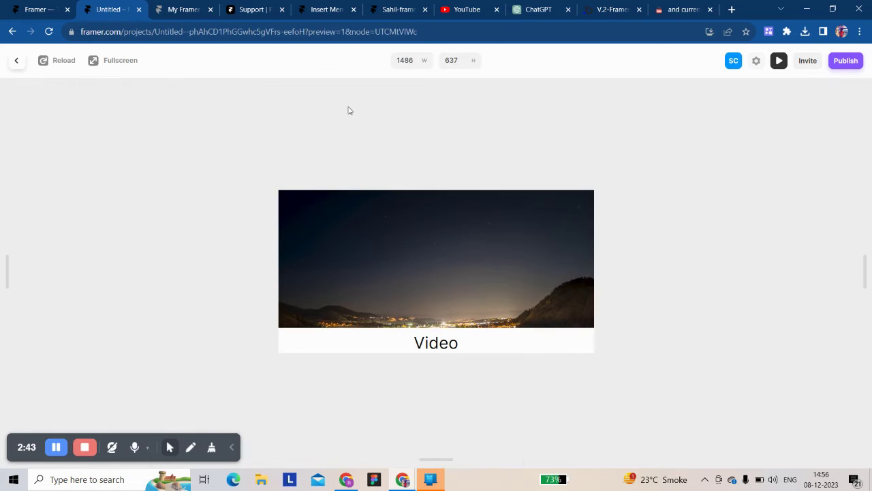
{"action": "left_click", "coordinate": [16, 61]}
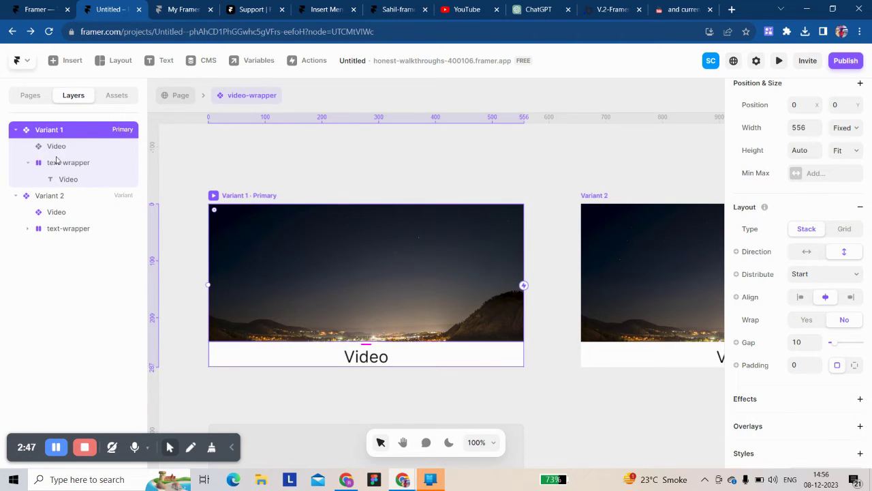
Connect the text-wrapper in Variant 1 to Variant 2 with a Mouse Enter interaction
{"action": "left_click", "coordinate": [381, 356]}
{"action": "left_click_drag", "start_coordinate": [388, 356], "coordinate": [604, 312]}
{"action": "left_click", "coordinate": [596, 375]}
{"action": "left_click", "coordinate": [559, 148]}
Replace the Enter interaction on Variant 2's text-wrapper with a Mouse Leave interaction that switches to Variant 1
{"action": "left_click", "coordinate": [594, 197]}
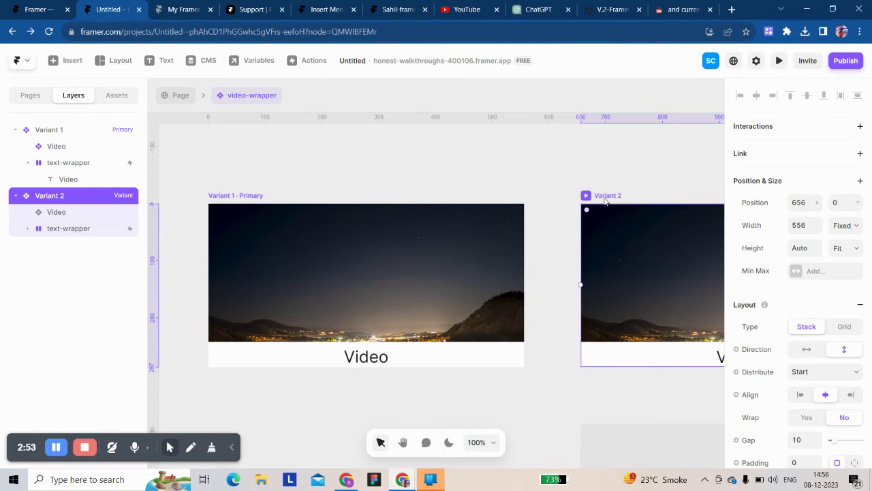
{"action": "scroll", "coordinate": [592, 218], "scroll_direction": "right", "scroll_amount": 3}
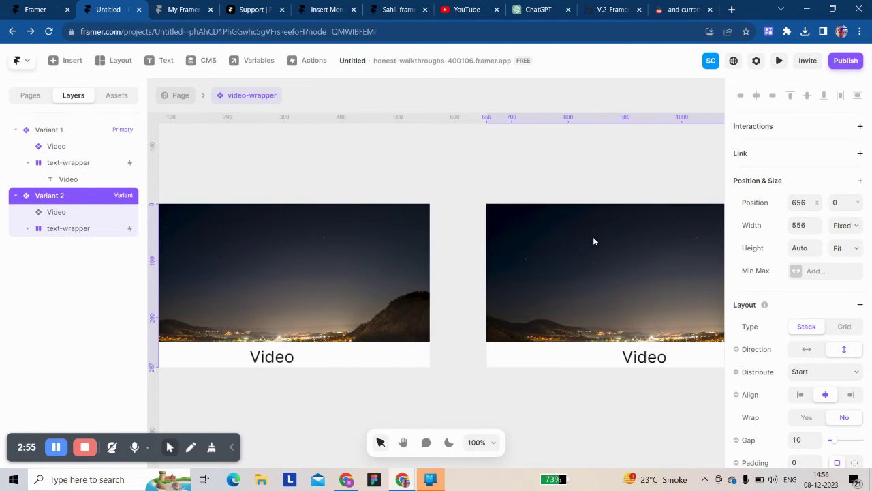
{"action": "left_click", "coordinate": [640, 361]}
{"action": "left_click", "coordinate": [101, 230]}
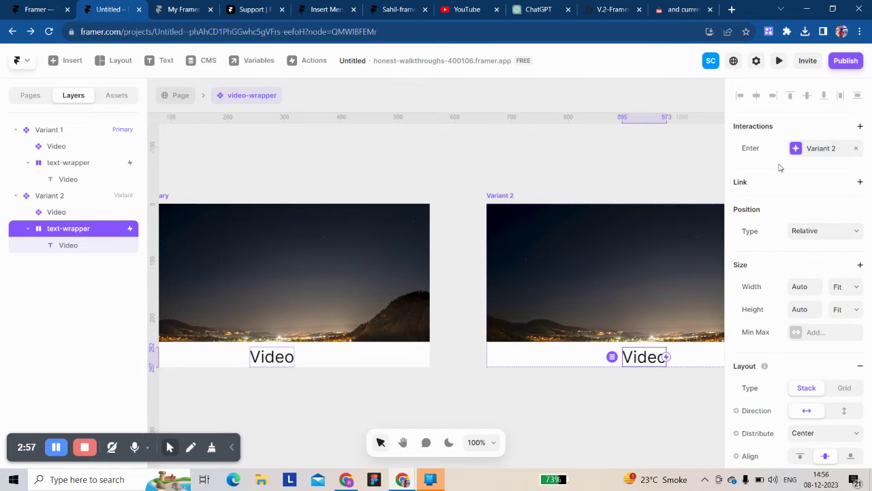
{"action": "left_click", "coordinate": [853, 149]}
{"action": "left_click", "coordinate": [835, 143]}
{"action": "left_click", "coordinate": [665, 183]}
{"action": "left_click", "coordinate": [663, 191]}
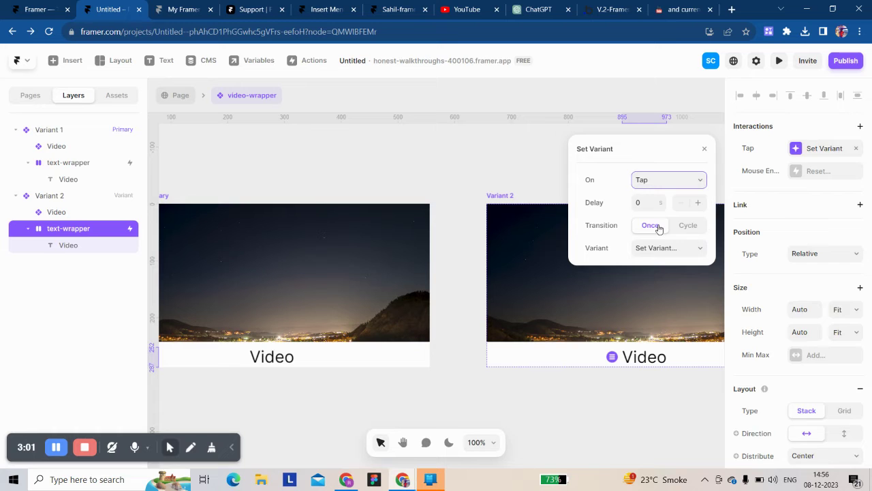
{"action": "left_click", "coordinate": [666, 248]}
{"action": "left_click", "coordinate": [651, 271]}
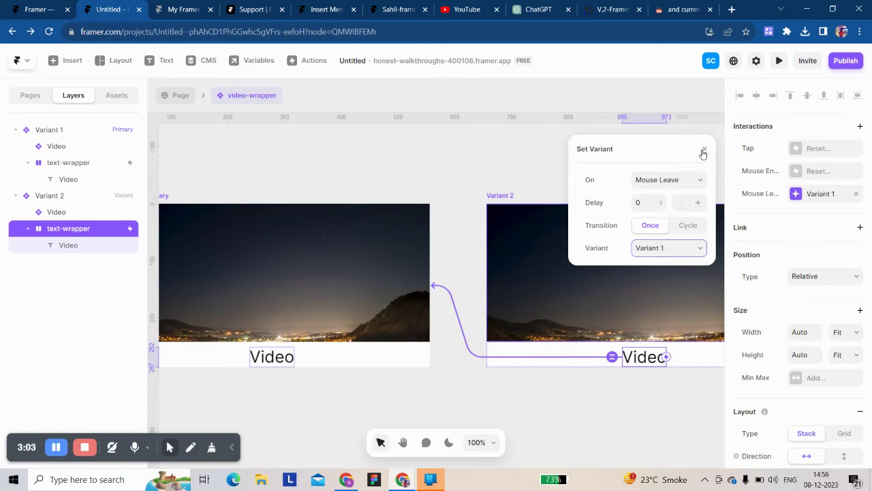
{"action": "left_click", "coordinate": [703, 152]}
Preview Variant 1 to test the caption's hover interactions, and return to the canvas
{"action": "scroll", "coordinate": [321, 197], "scroll_direction": "left", "scroll_amount": 3}
{"action": "left_click", "coordinate": [241, 189]}
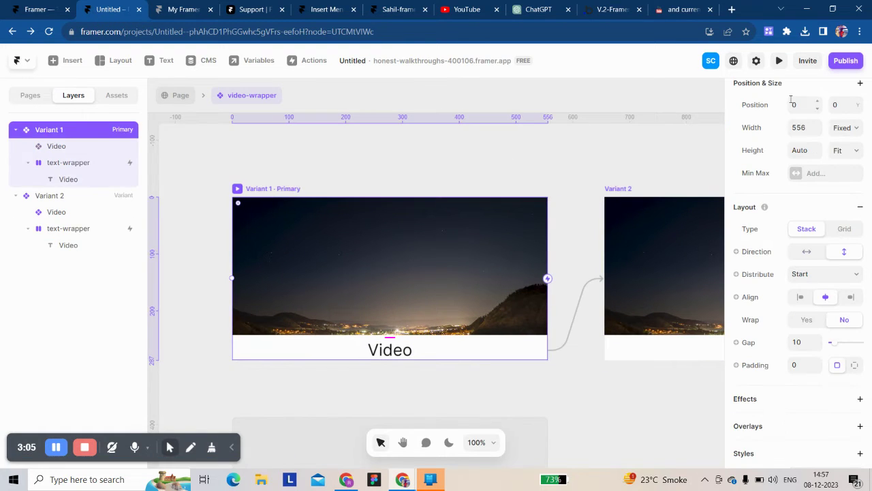
{"action": "left_click", "coordinate": [780, 64]}
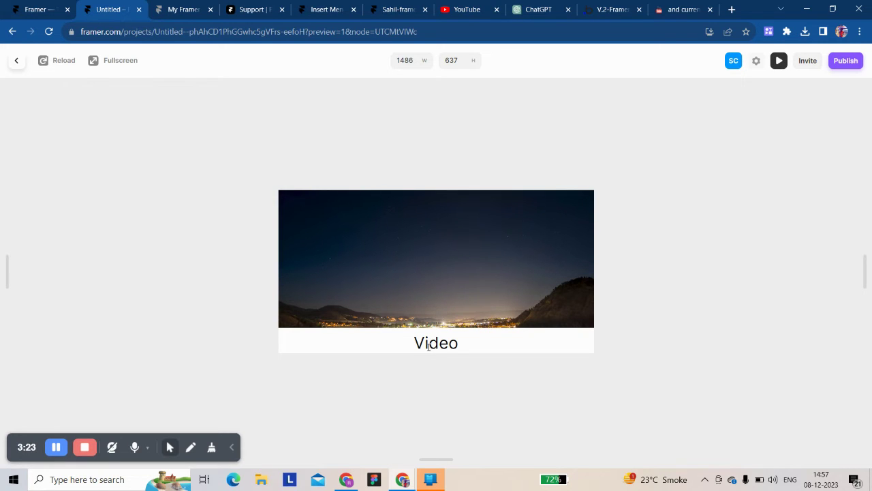
{"action": "left_click", "coordinate": [16, 60]}
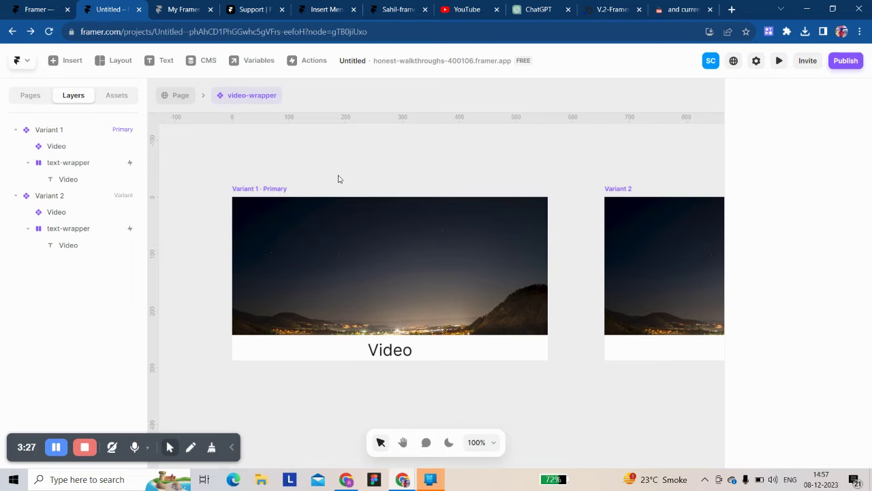
Set the Start Time of the Video layer in Variant 2 to 1%
{"action": "scroll", "coordinate": [338, 178], "scroll_direction": "right", "scroll_amount": 3}
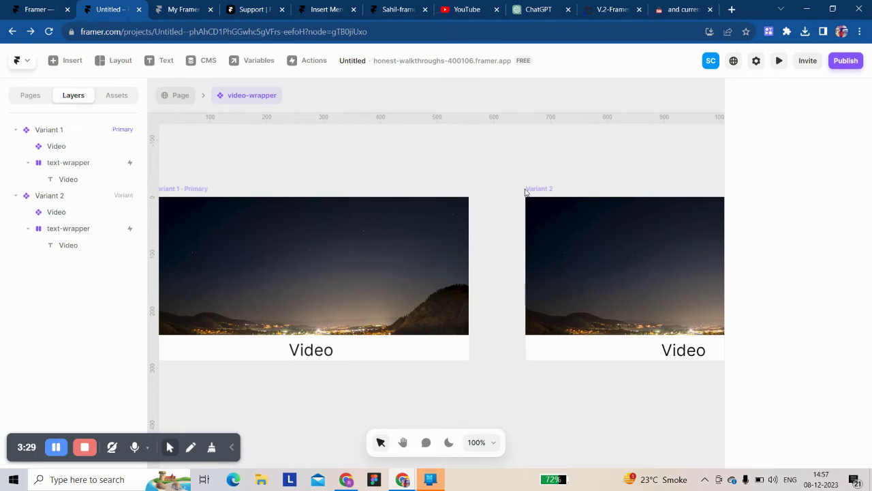
{"action": "left_click", "coordinate": [536, 194]}
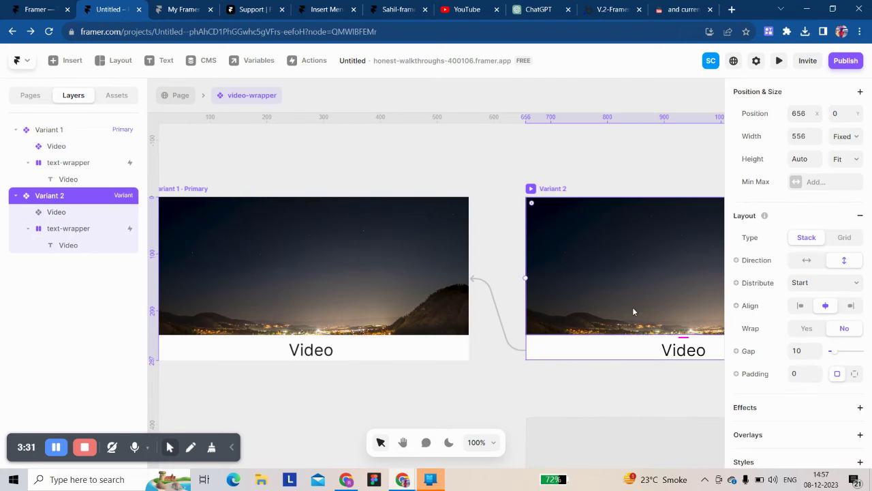
{"action": "left_click", "coordinate": [632, 307]}
{"action": "scroll", "coordinate": [804, 335], "scroll_direction": "down", "scroll_amount": 3}
{"action": "scroll", "coordinate": [805, 336], "scroll_direction": "down", "scroll_amount": 1}
{"action": "left_click", "coordinate": [804, 336]}
{"action": "type", "text": "1"}
{"action": "key", "text": "Return"}
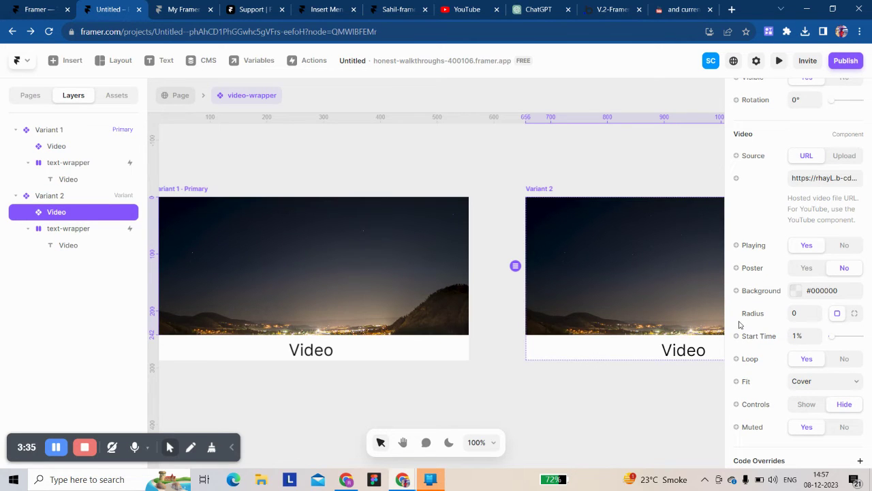
Set the Start Time of the Video layer in Variant 2 to 15%
{"action": "left_click", "coordinate": [413, 227]}
{"action": "left_click", "coordinate": [552, 235]}
{"action": "left_click", "coordinate": [560, 247]}
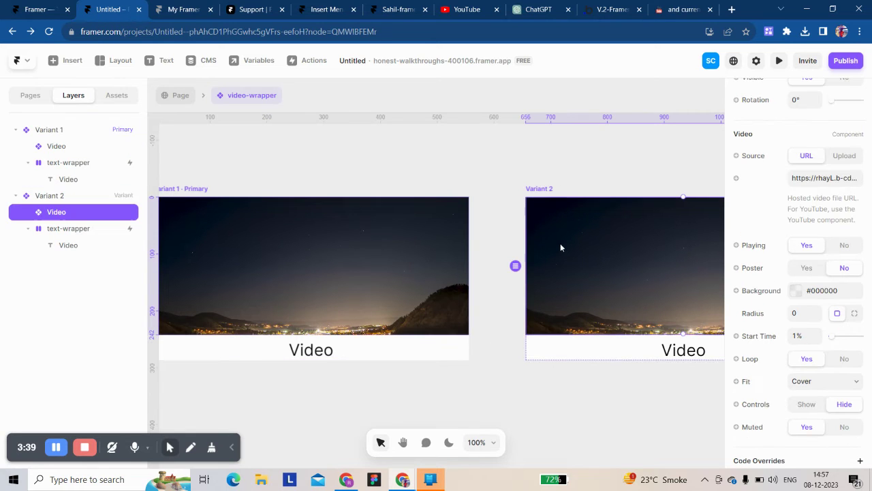
{"action": "left_click", "coordinate": [798, 336]}
{"action": "type", "text": "1"}
Preview Variant 1 again to test the hover playback with the new start time
{"action": "scroll", "coordinate": [413, 203], "scroll_direction": "left", "scroll_amount": 3}
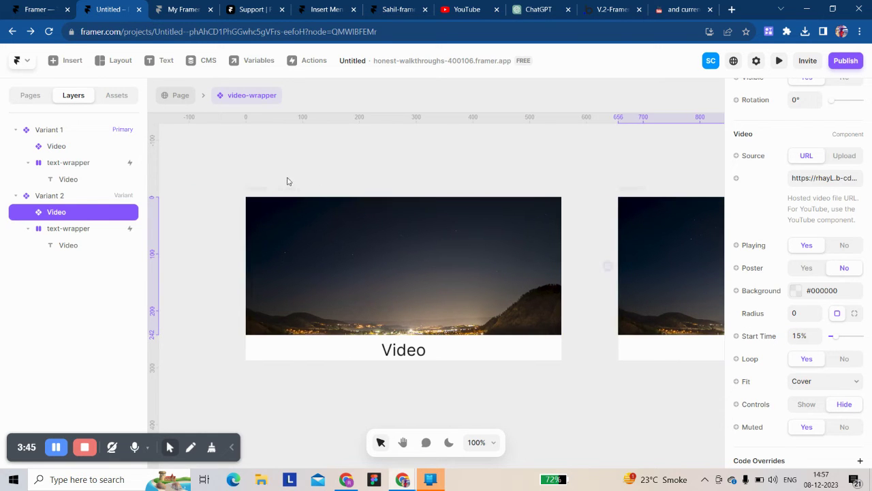
{"action": "left_click", "coordinate": [269, 190]}
{"action": "left_click", "coordinate": [779, 60]}
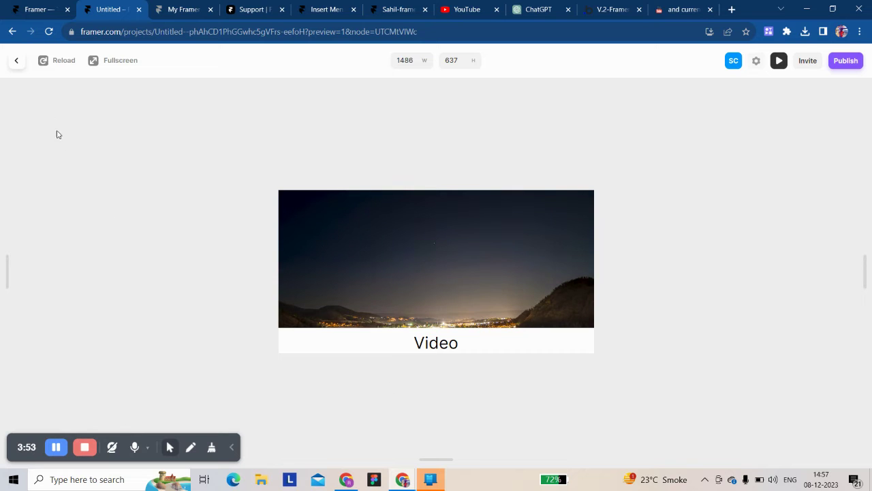
{"action": "left_click", "coordinate": [16, 61]}
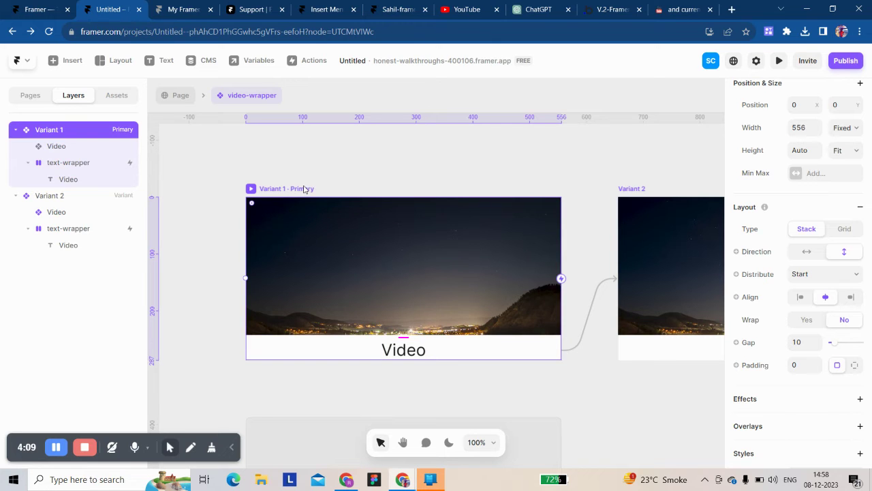
Add a third and a fourth variant to the component beside Variant 2
{"action": "scroll", "coordinate": [304, 189], "scroll_direction": "right", "scroll_amount": 5}
{"action": "scroll", "coordinate": [304, 188], "scroll_direction": "down", "scroll_amount": 3, "text": "ctrl"}
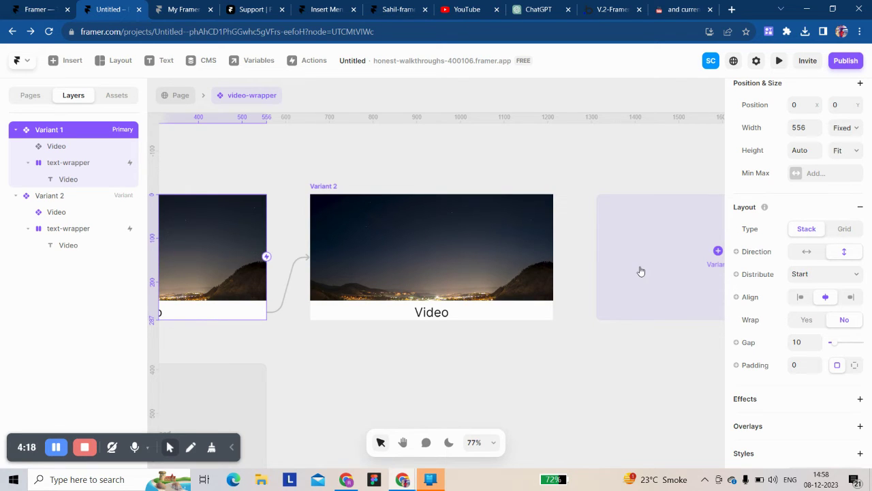
{"action": "left_click", "coordinate": [640, 271]}
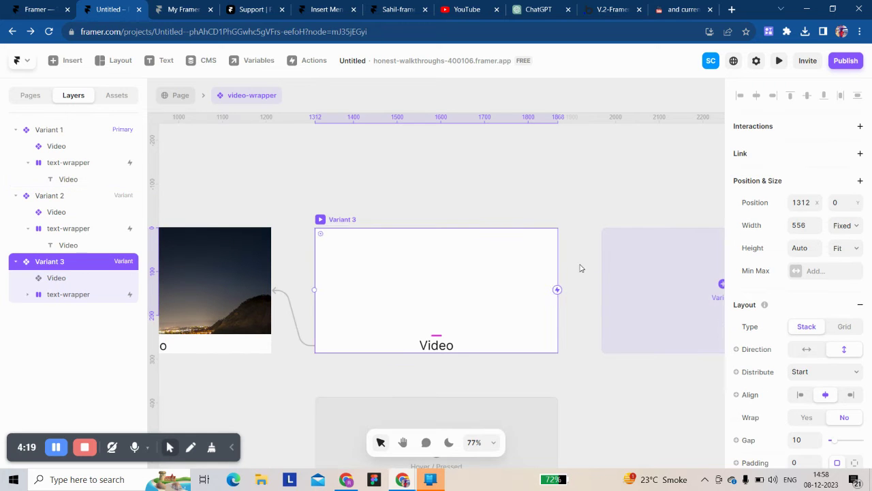
{"action": "left_click", "coordinate": [673, 304]}
{"action": "scroll", "coordinate": [427, 265], "scroll_direction": "left", "scroll_amount": 10}
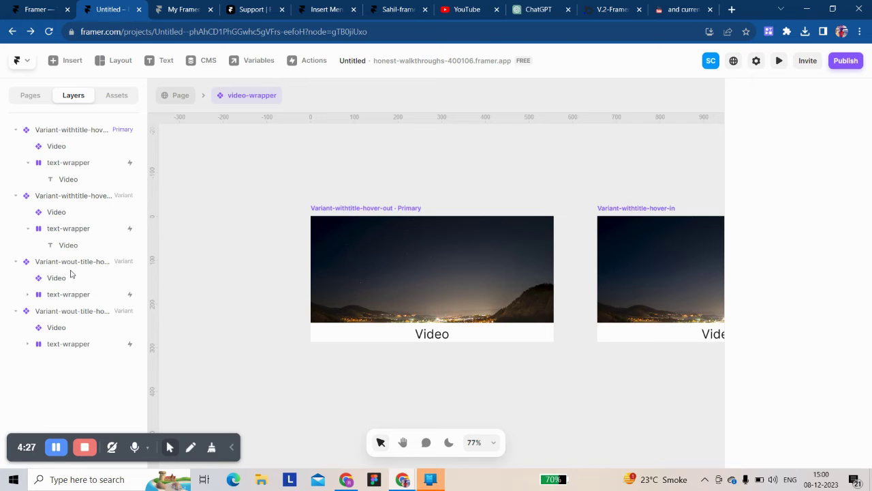
Examine the Playing setting of the Video layers in Variant-wout-title-hover-out and Variant-wout-title-hover-in
{"action": "left_click", "coordinate": [74, 294]}
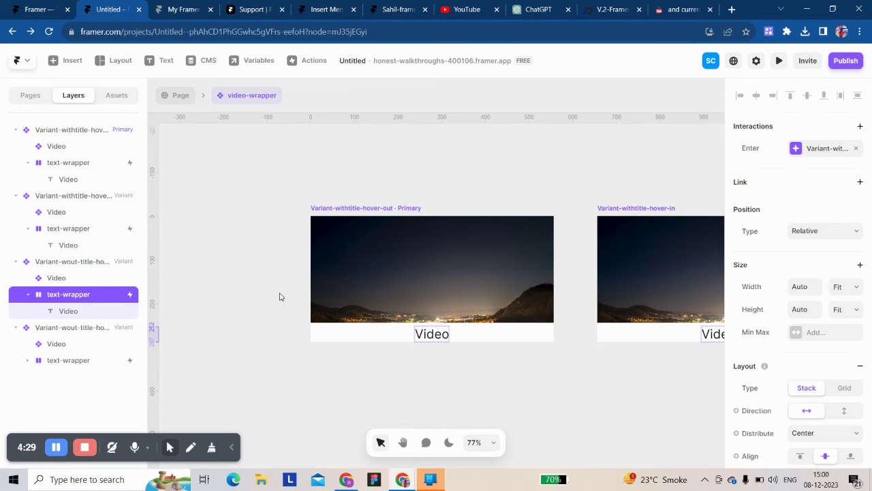
{"action": "scroll", "coordinate": [491, 276], "scroll_direction": "right", "scroll_amount": 5}
{"action": "scroll", "coordinate": [491, 275], "scroll_direction": "right", "scroll_amount": 5}
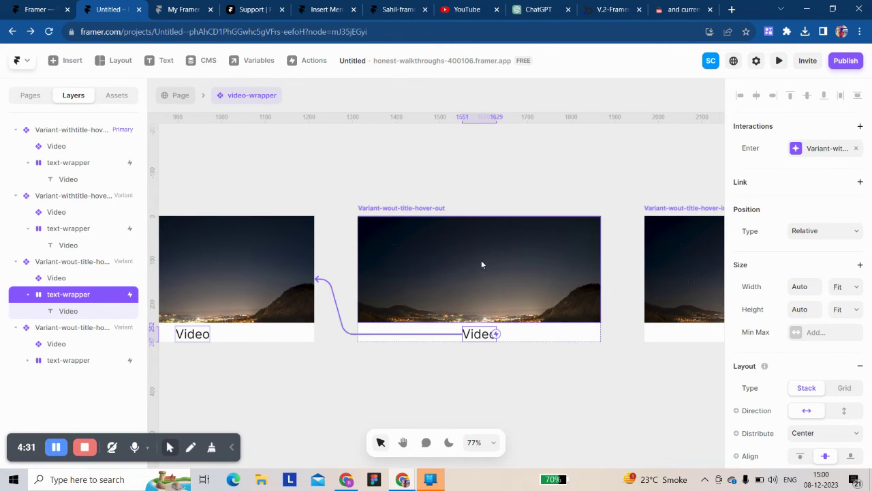
{"action": "left_click", "coordinate": [479, 259]}
{"action": "scroll", "coordinate": [860, 354], "scroll_direction": "down", "scroll_amount": 4}
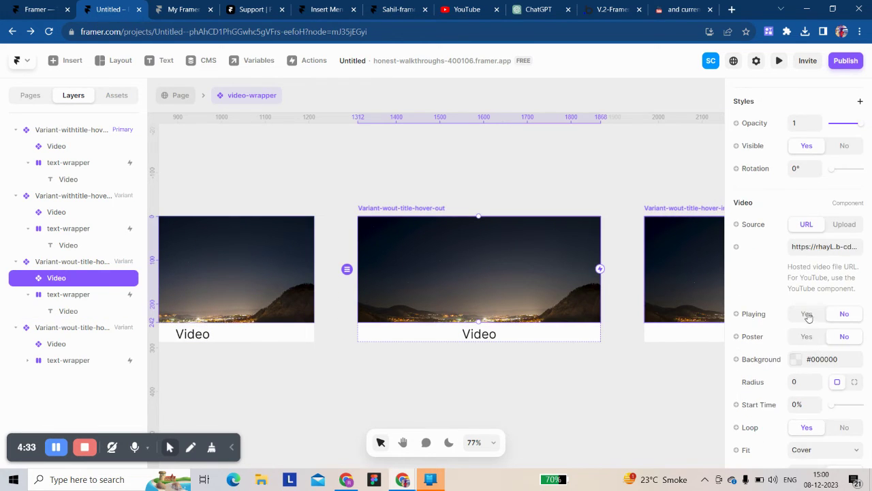
{"action": "scroll", "coordinate": [545, 287], "scroll_direction": "right", "scroll_amount": 4}
{"action": "left_click", "coordinate": [614, 274]}
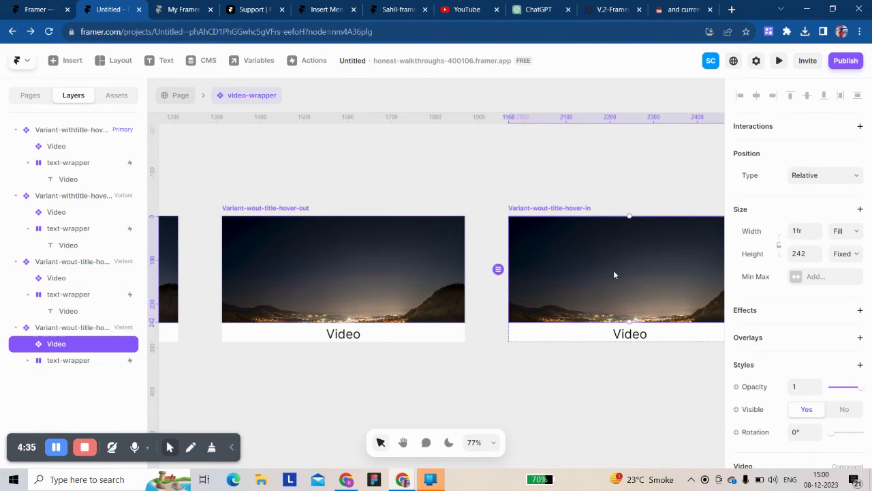
{"action": "scroll", "coordinate": [803, 357], "scroll_direction": "down", "scroll_amount": 4}
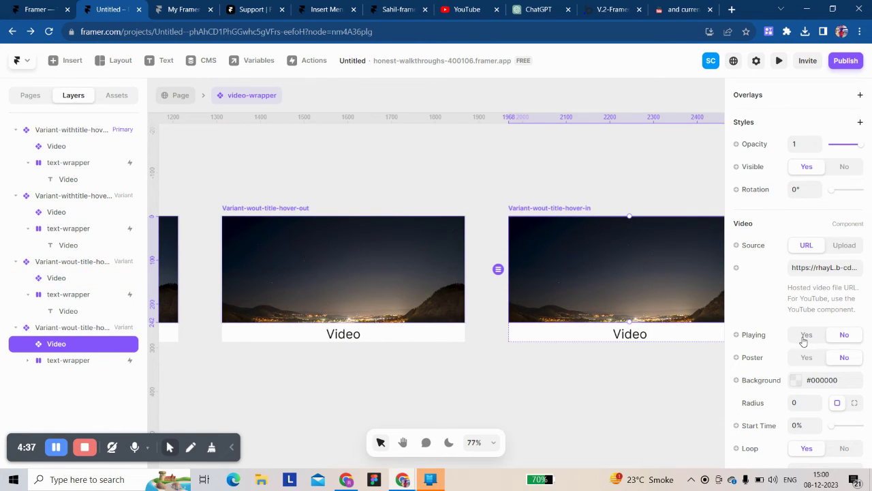
Set the text-wrapper's Visible option to No in both Variant-wout-title-hover-out and Variant-wout-title-hover-in
{"action": "left_click", "coordinate": [340, 334]}
{"action": "left_click", "coordinate": [101, 295]}
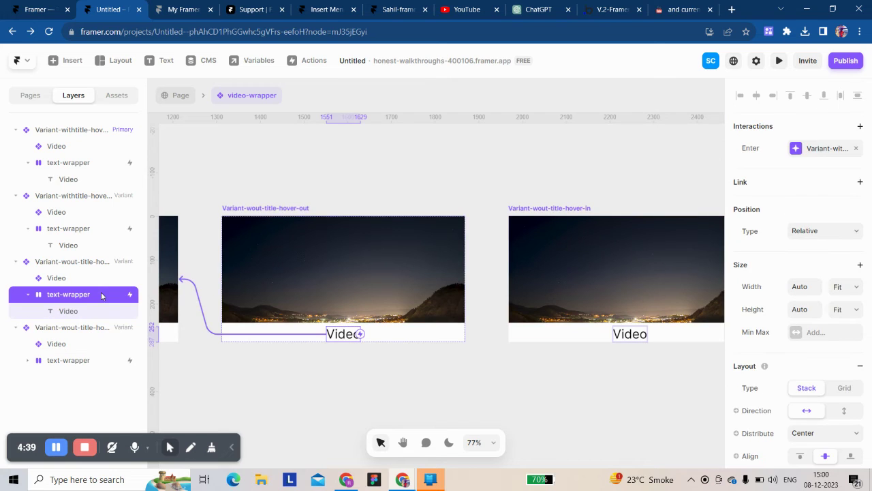
{"action": "scroll", "coordinate": [822, 325], "scroll_direction": "down", "scroll_amount": 4}
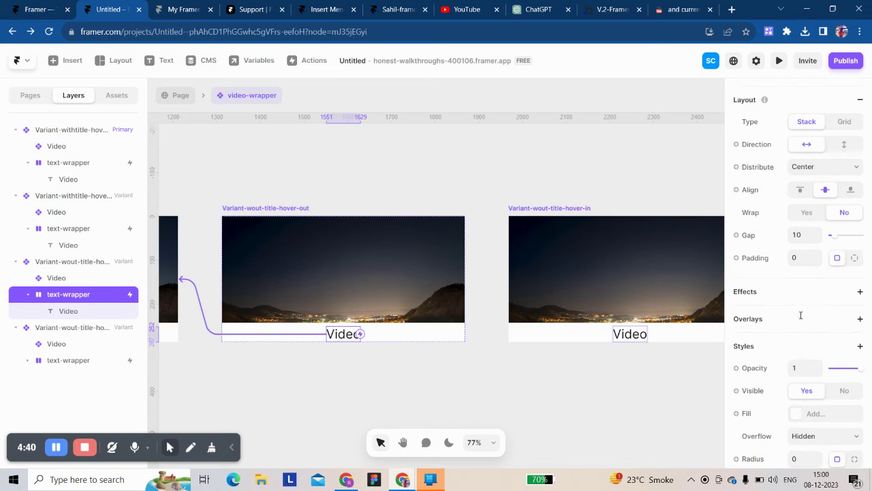
{"action": "left_click", "coordinate": [844, 392]}
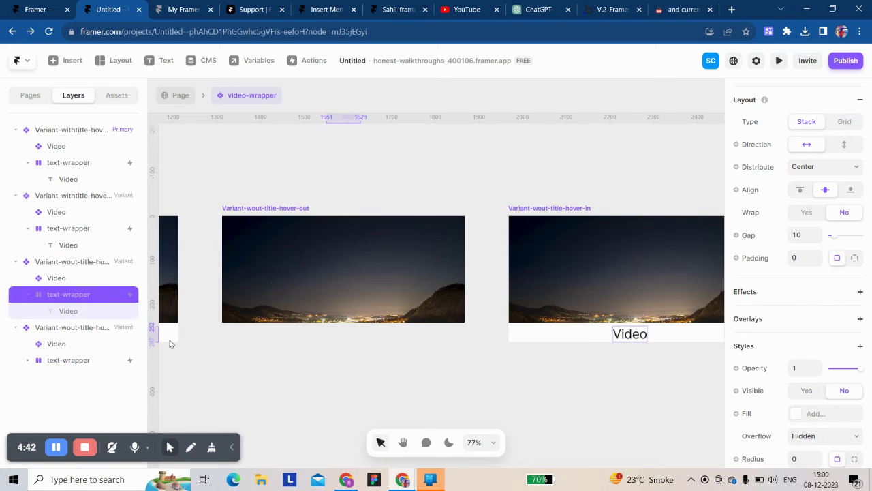
{"action": "left_click", "coordinate": [87, 361]}
{"action": "scroll", "coordinate": [812, 348], "scroll_direction": "down", "scroll_amount": 4}
{"action": "left_click", "coordinate": [841, 397]}
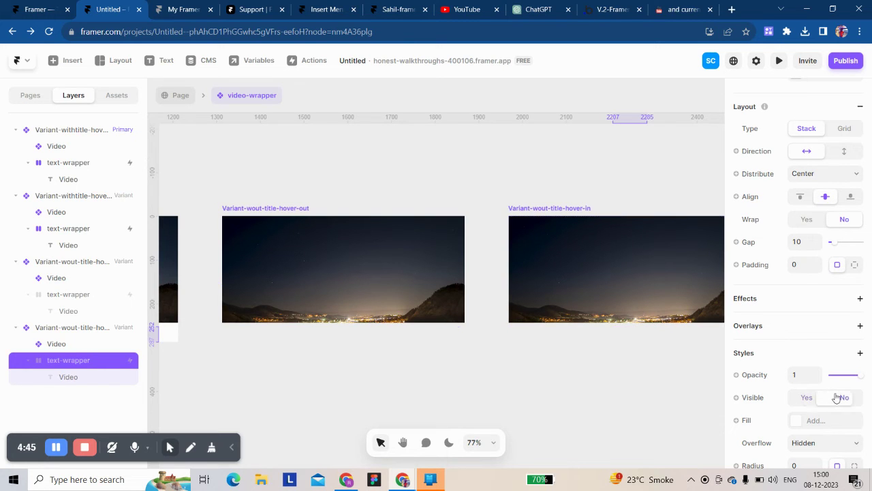
Link the Video layer of Variant-wout-title-hover-out to Variant-wout-title-hover-in with a Mouse Enter interaction
{"action": "left_click", "coordinate": [75, 262]}
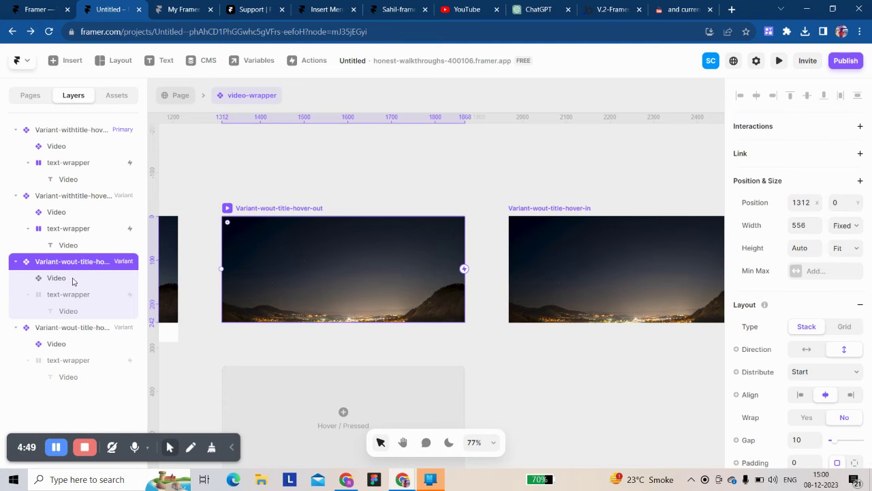
{"action": "left_click", "coordinate": [73, 279]}
{"action": "left_click_drag", "start_coordinate": [464, 269], "coordinate": [517, 284]}
{"action": "left_click", "coordinate": [508, 325]}
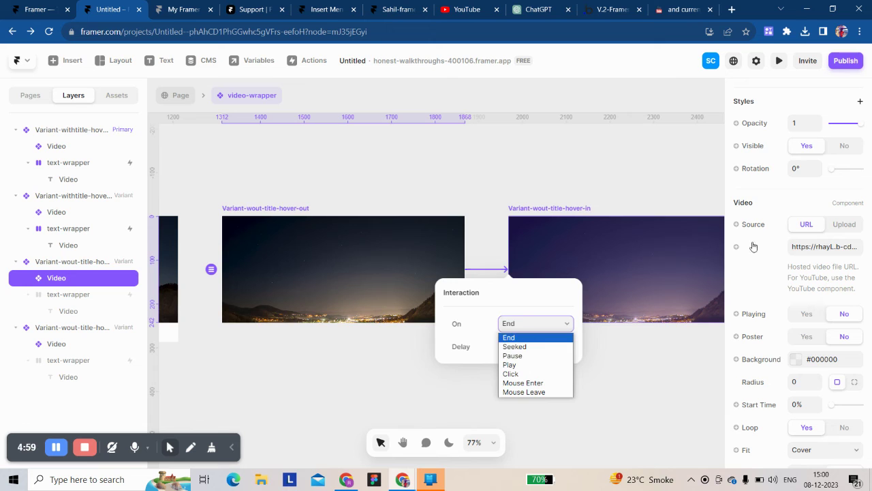
{"action": "scroll", "coordinate": [775, 147], "scroll_direction": "up", "scroll_amount": 3}
{"action": "left_click", "coordinate": [520, 326]}
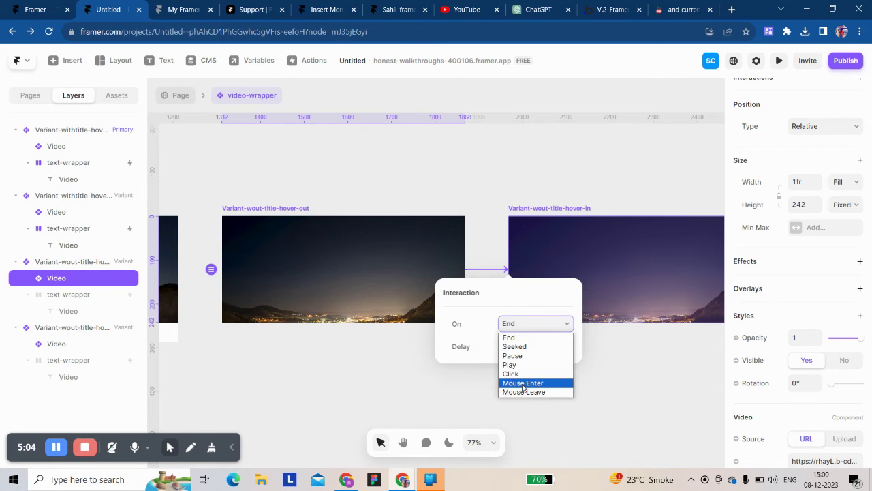
{"action": "left_click", "coordinate": [489, 330]}
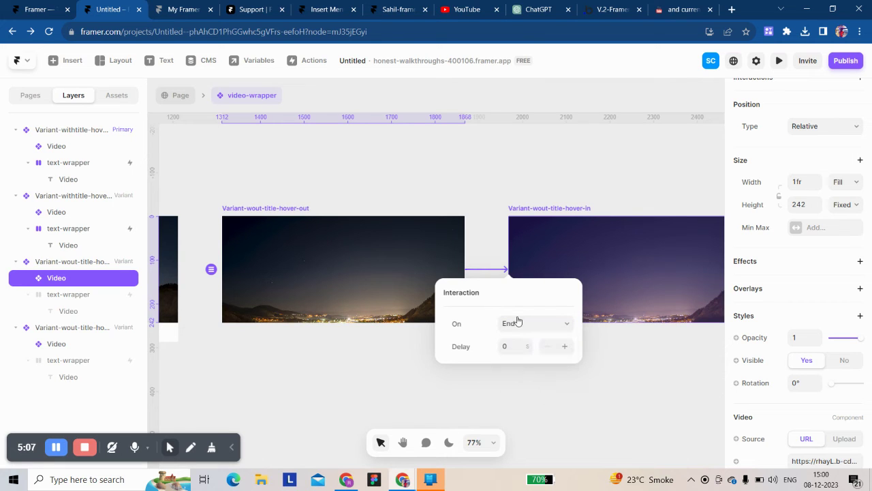
{"action": "scroll", "coordinate": [772, 203], "scroll_direction": "up", "scroll_amount": 1}
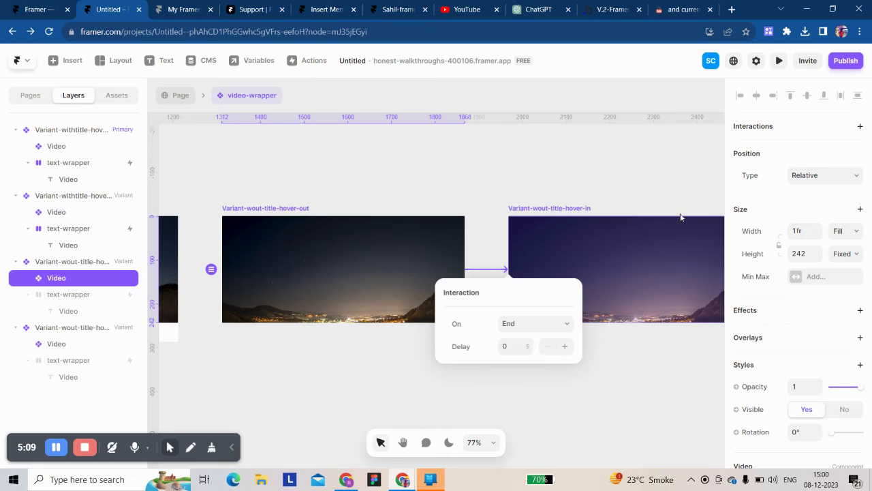
{"action": "left_click", "coordinate": [511, 326]}
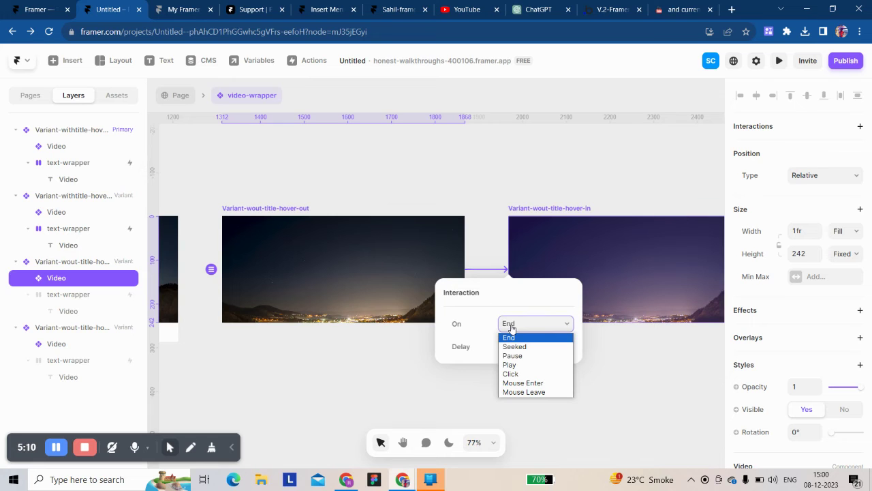
{"action": "left_click", "coordinate": [520, 382]}
{"action": "left_click", "coordinate": [497, 195]}
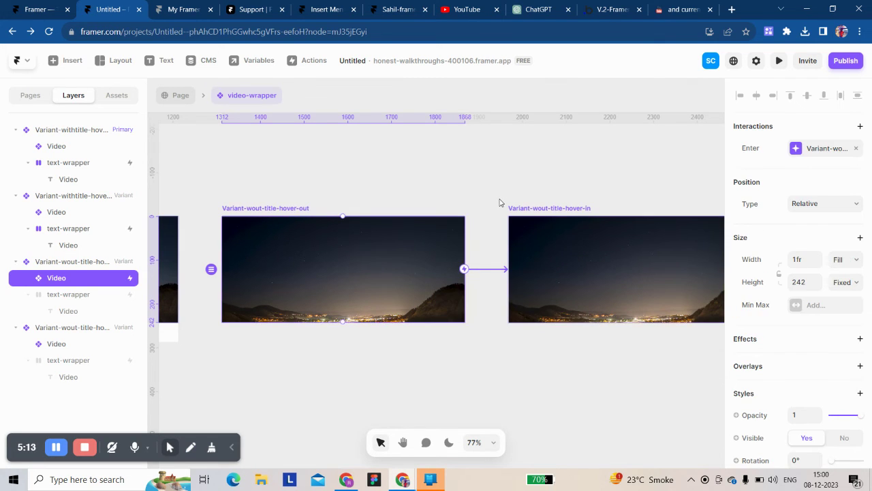
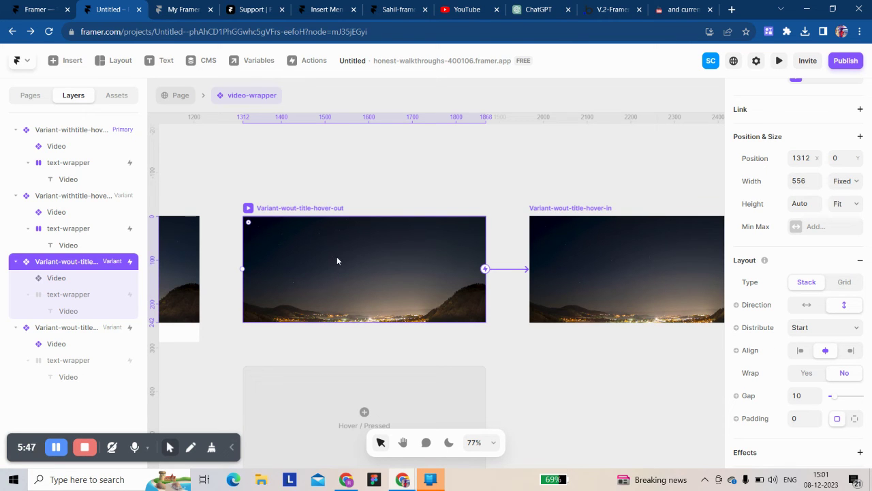
Return to the page and nest the video-wrapper instance inside the Rows stack of the Desktop frame
{"action": "scroll", "coordinate": [337, 259], "scroll_direction": "left", "scroll_amount": 3}
{"action": "left_click", "coordinate": [166, 95]}
{"action": "left_click", "coordinate": [276, 200]}
{"action": "left_click", "coordinate": [282, 278]}
{"action": "scroll", "coordinate": [283, 281], "scroll_direction": "right", "scroll_amount": 3}
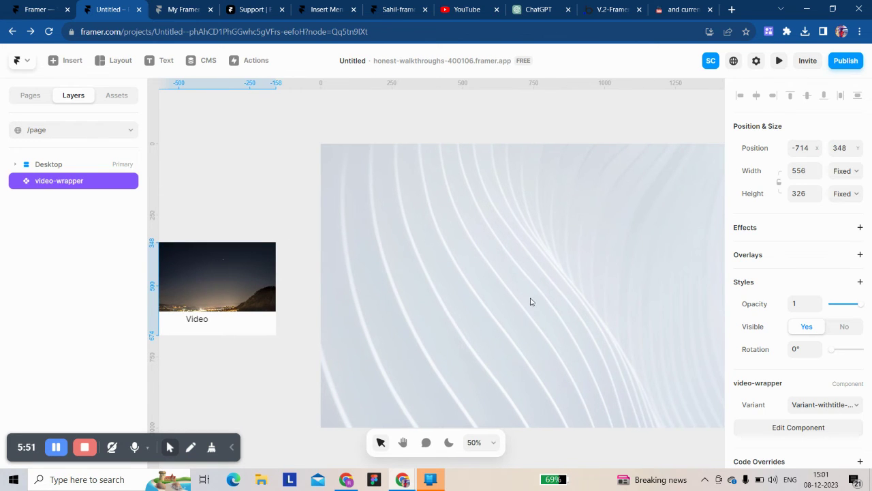
{"action": "left_click", "coordinate": [569, 287]}
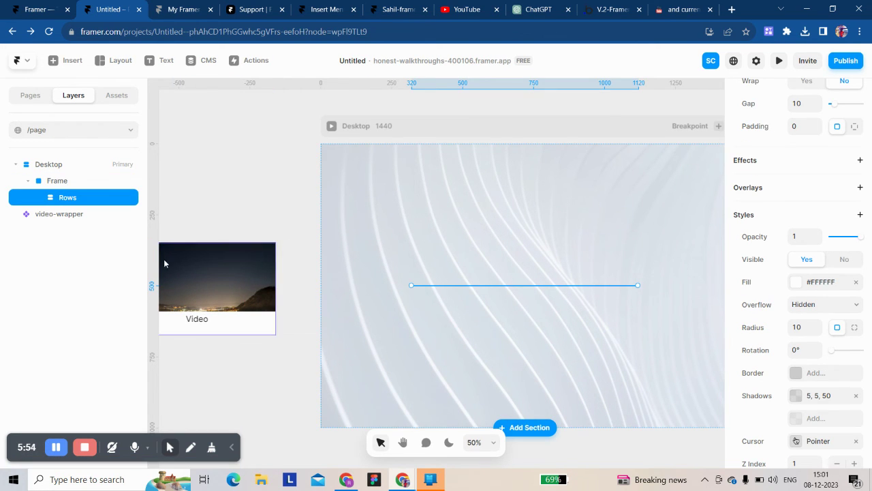
{"action": "left_click_drag", "start_coordinate": [51, 216], "coordinate": [68, 201]}
{"action": "left_click", "coordinate": [428, 278]}
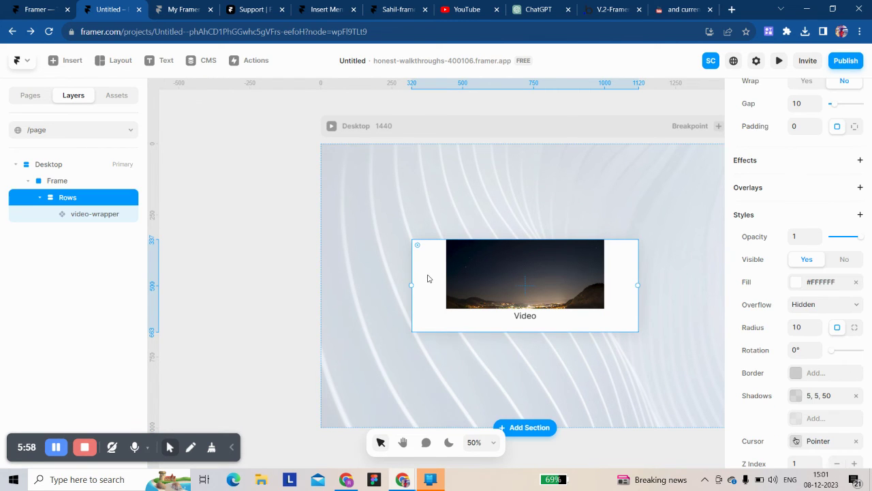
Set the video-wrapper instance's width to Fill and its height to Fit Content
{"action": "left_click", "coordinate": [526, 277]}
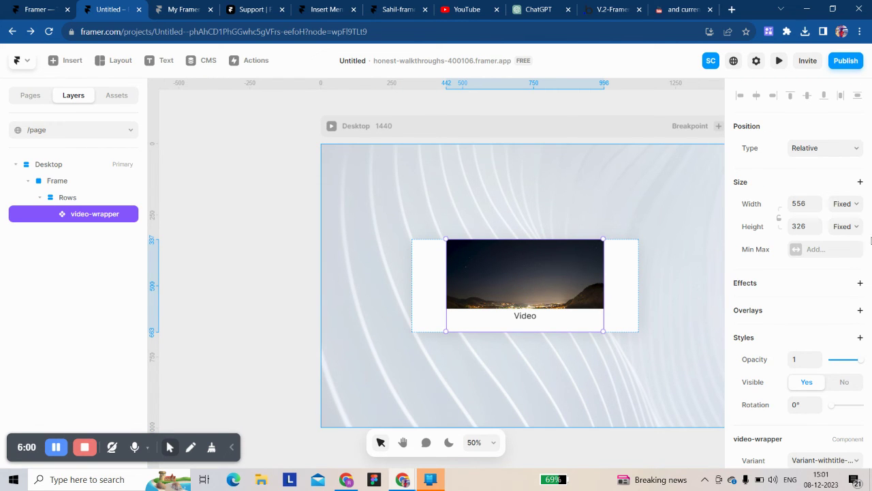
{"action": "left_click", "coordinate": [843, 205]}
{"action": "left_click", "coordinate": [842, 234]}
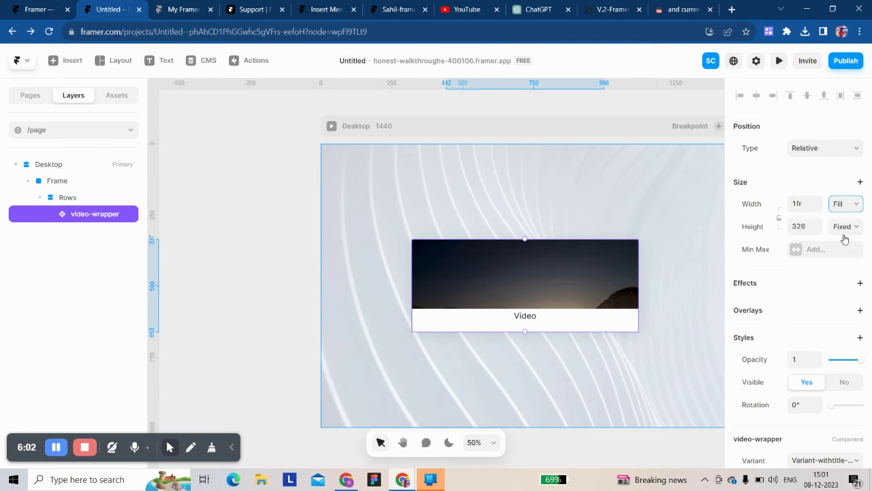
{"action": "left_click", "coordinate": [843, 230]}
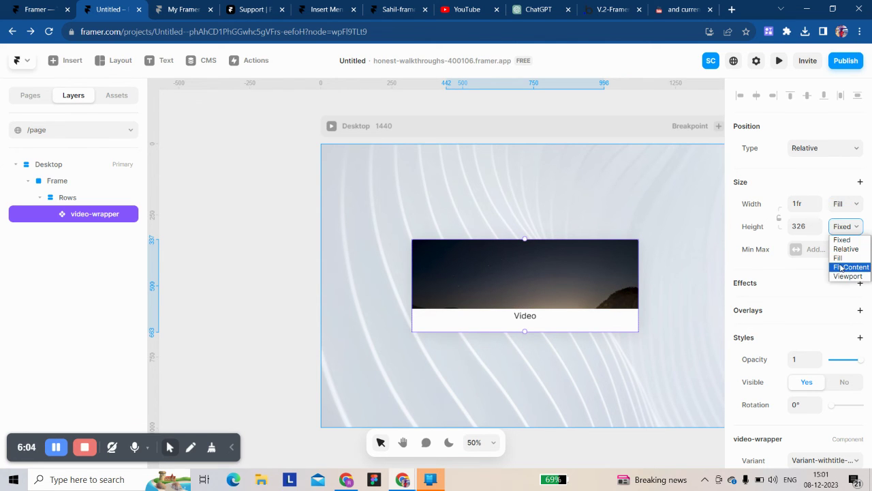
{"action": "left_click", "coordinate": [840, 268]}
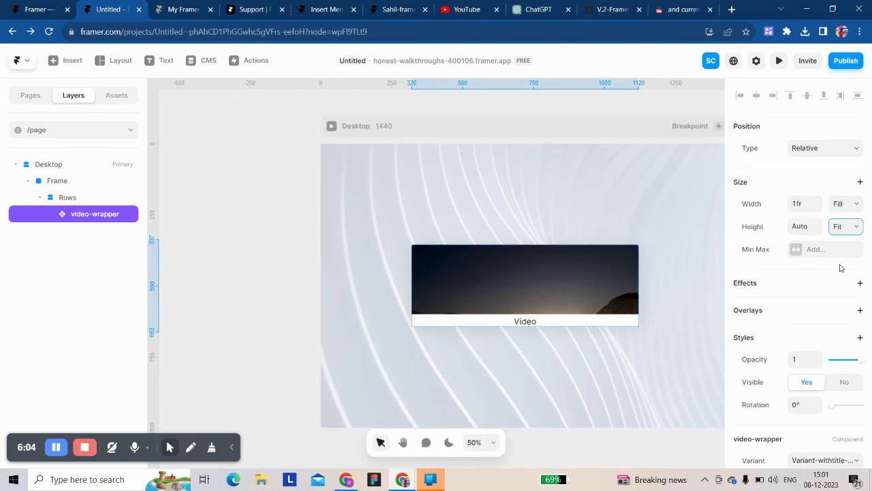
Open the video-wrapper component and set the height of the primary variant's Video layer to 400
{"action": "double_click", "coordinate": [466, 286]}
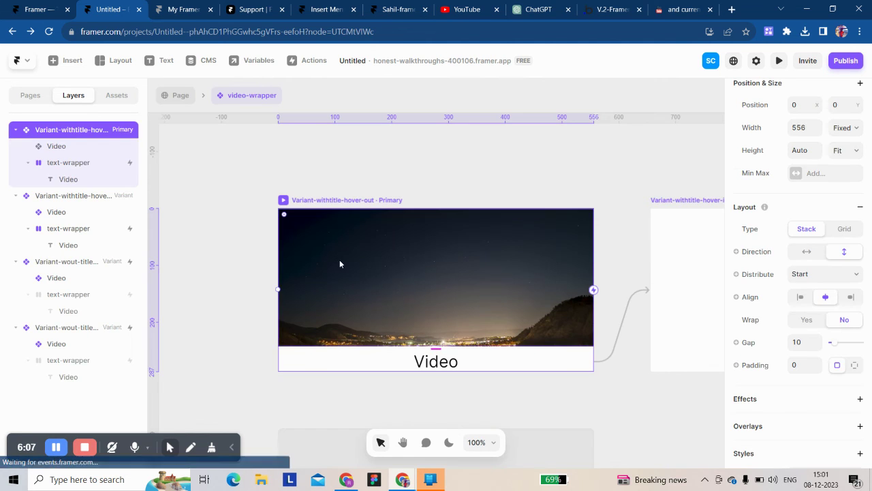
{"action": "scroll", "coordinate": [803, 262], "scroll_direction": "up", "scroll_amount": 3}
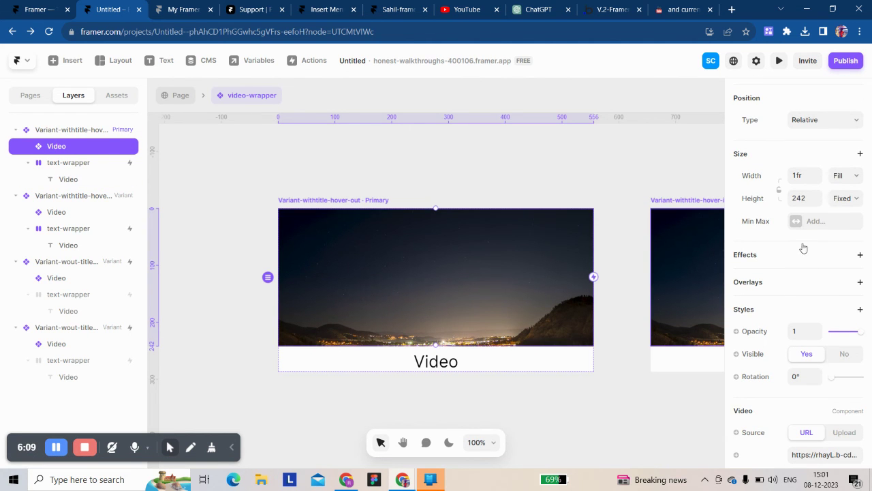
{"action": "left_click", "coordinate": [802, 197]}
{"action": "type", "text": "400"}
{"action": "key", "text": "Return"}
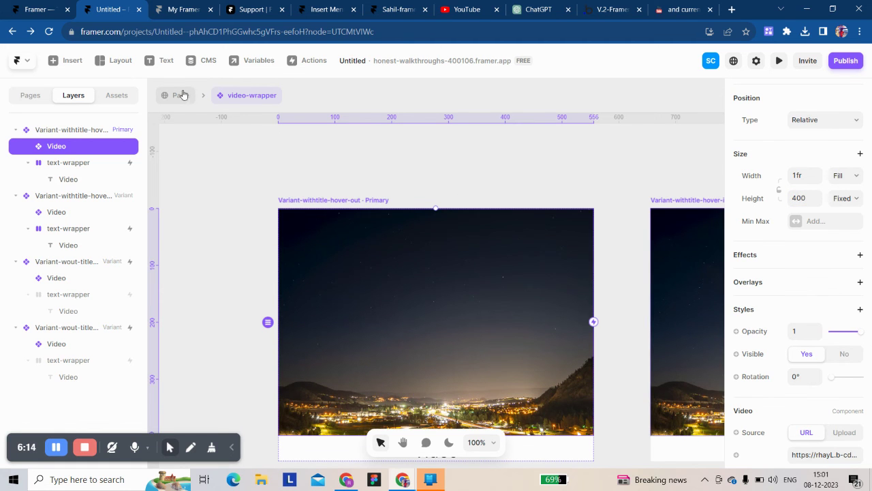
Return to the page and preview the Desktop breakpoint to test video playback on caption hover
{"action": "left_click", "coordinate": [190, 95]}
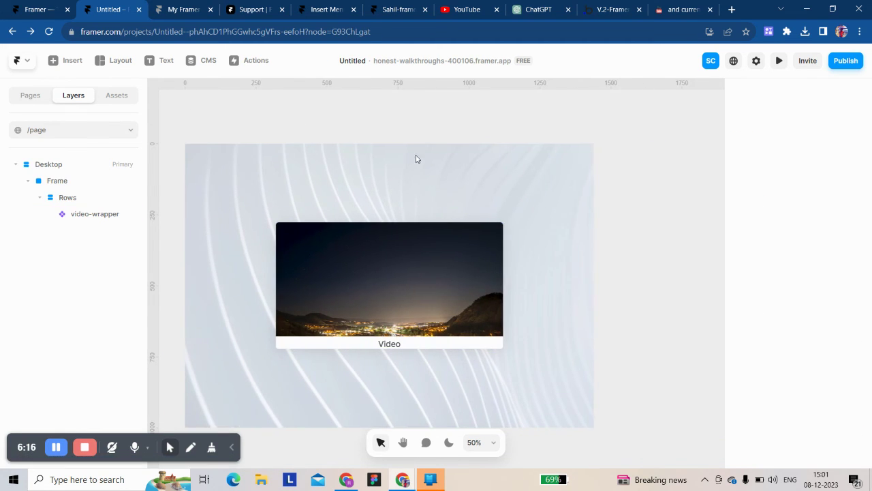
{"action": "left_click", "coordinate": [373, 131]}
{"action": "left_click", "coordinate": [779, 60]}
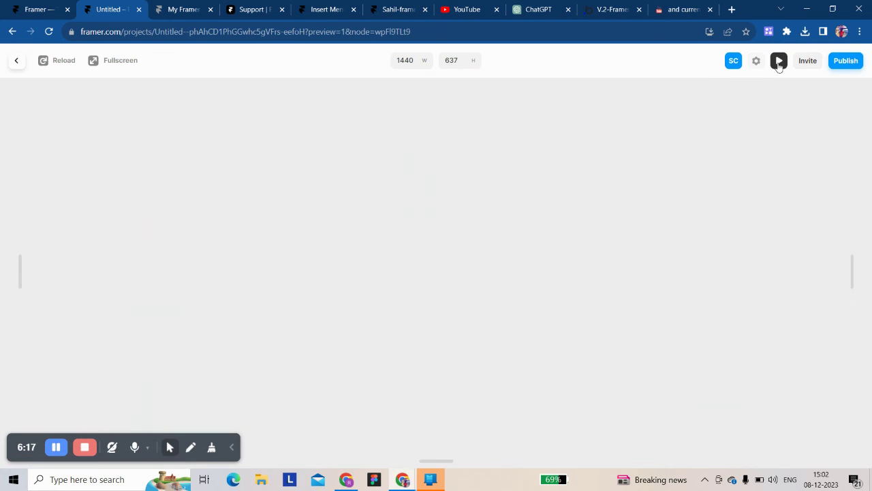
{"action": "scroll", "coordinate": [224, 171], "scroll_direction": "down", "scroll_amount": 3}
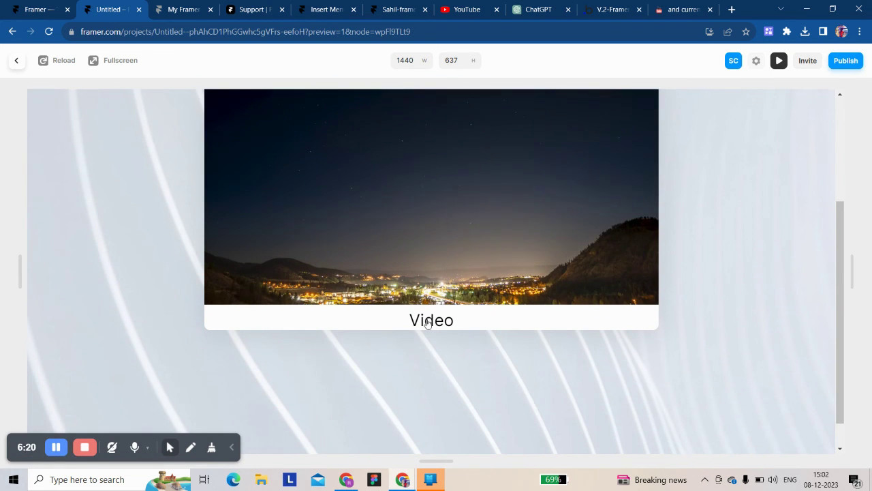
{"action": "scroll", "coordinate": [428, 323], "scroll_direction": "up", "scroll_amount": 1}
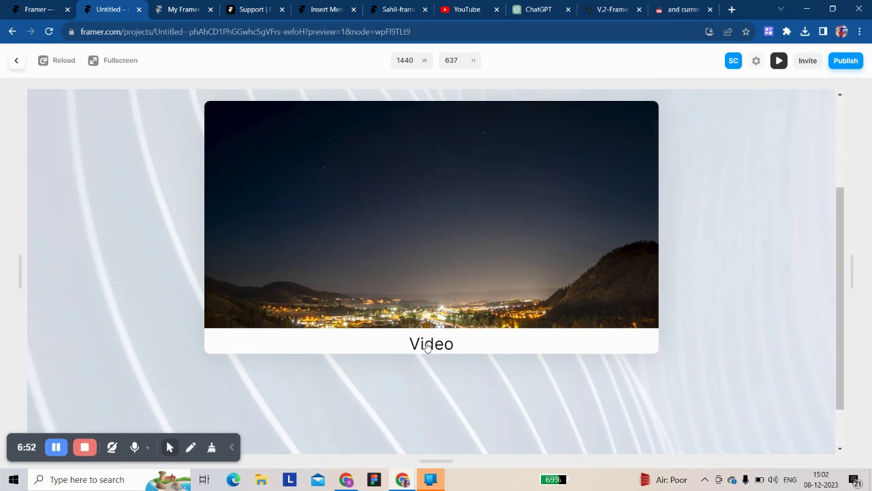
{"action": "left_click", "coordinate": [17, 60]}
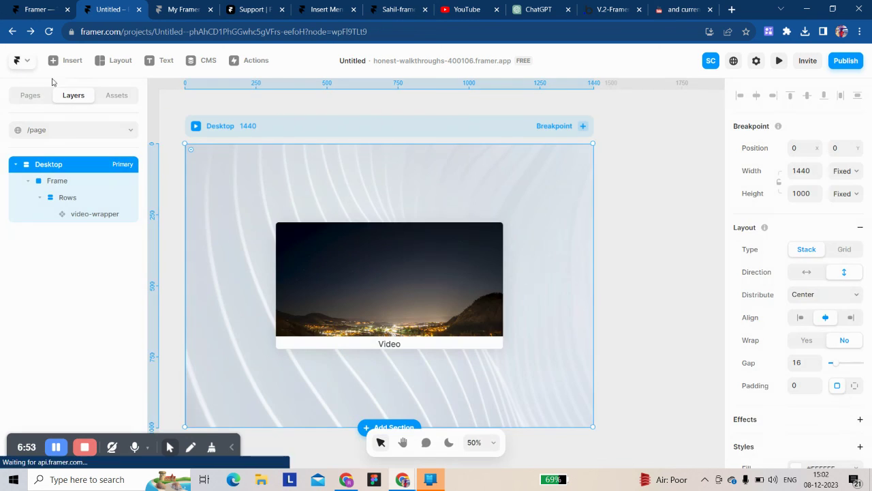
Switch the video-wrapper instance in the Rows stack to Variant-wout-title-hover-out
{"action": "left_click", "coordinate": [388, 336]}
{"action": "left_click", "coordinate": [798, 362]}
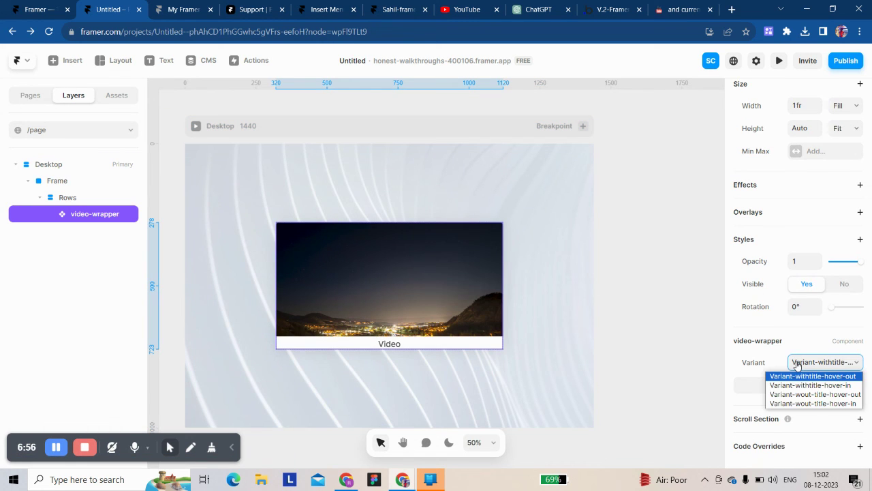
{"action": "left_click", "coordinate": [798, 393]}
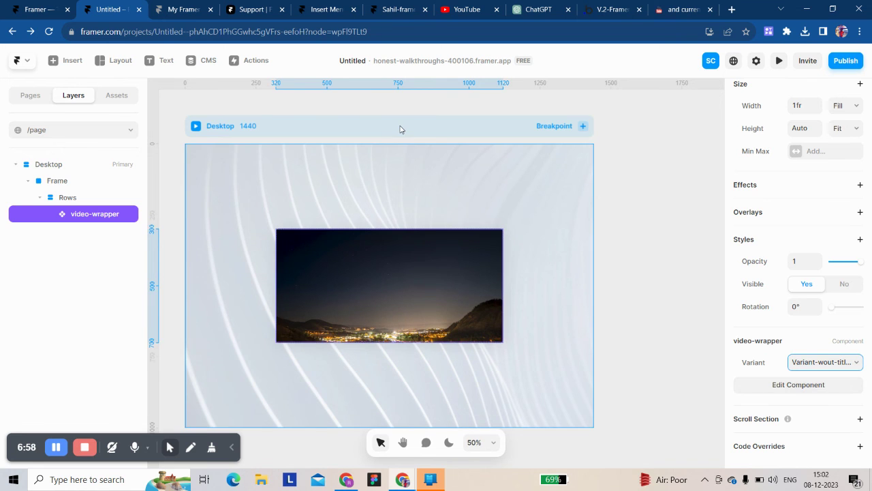
Preview the Desktop breakpoint to test the video-wrapper variant without a title
{"action": "left_click", "coordinate": [401, 130]}
{"action": "left_click", "coordinate": [779, 61]}
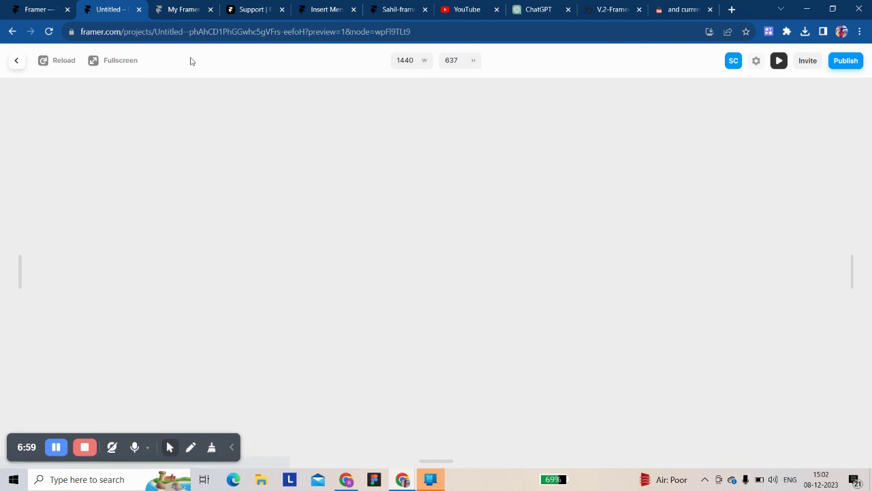